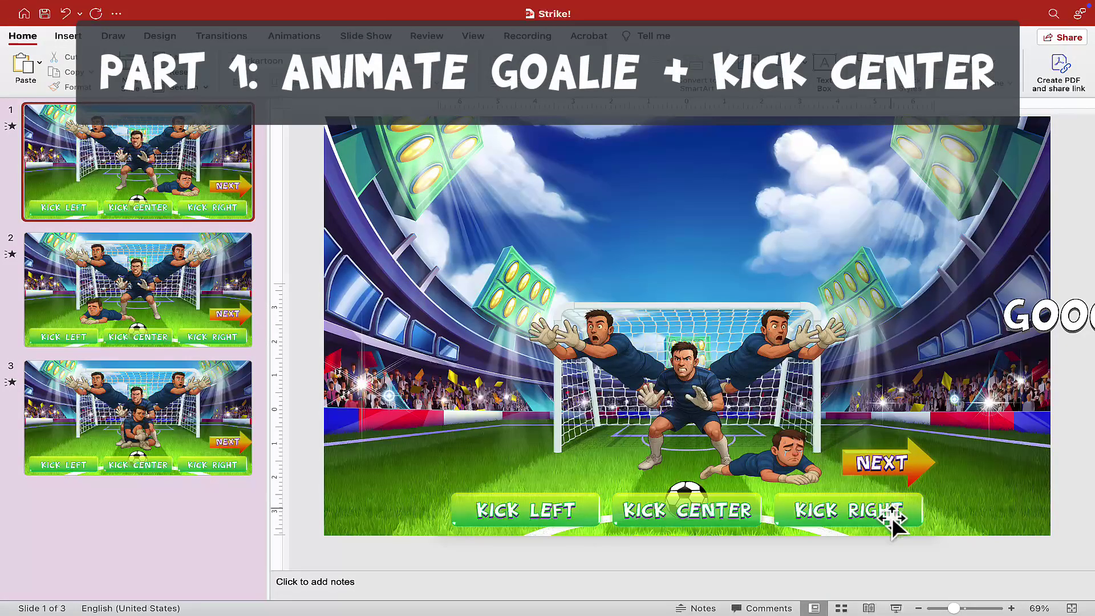
- Play the existing penalty game in Slide Show, kicking centre, left and right, then exit
left_click(896, 608)
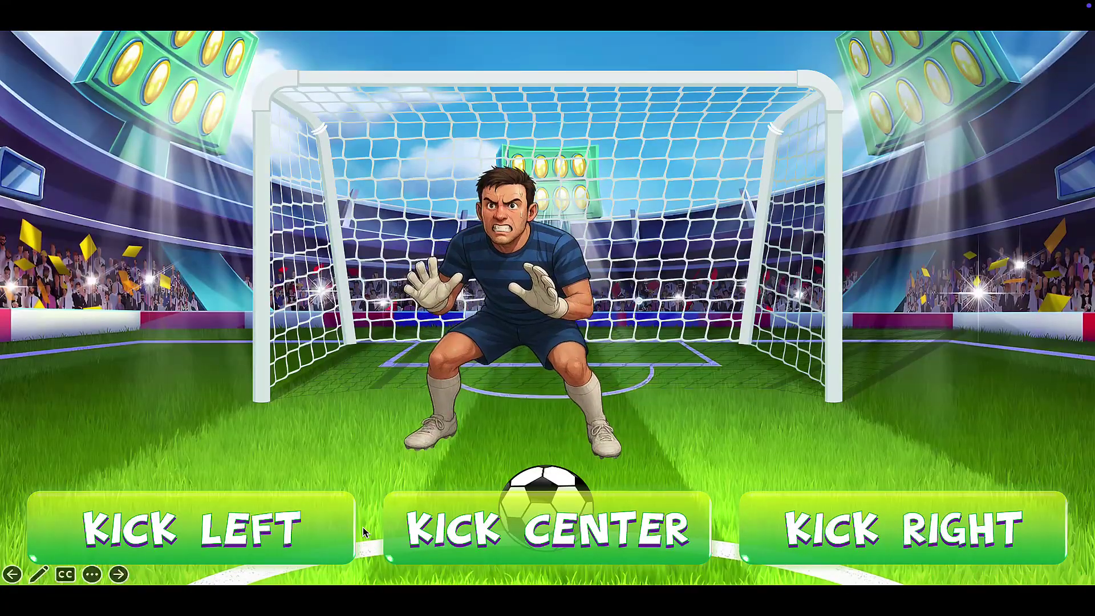
left_click(556, 532)
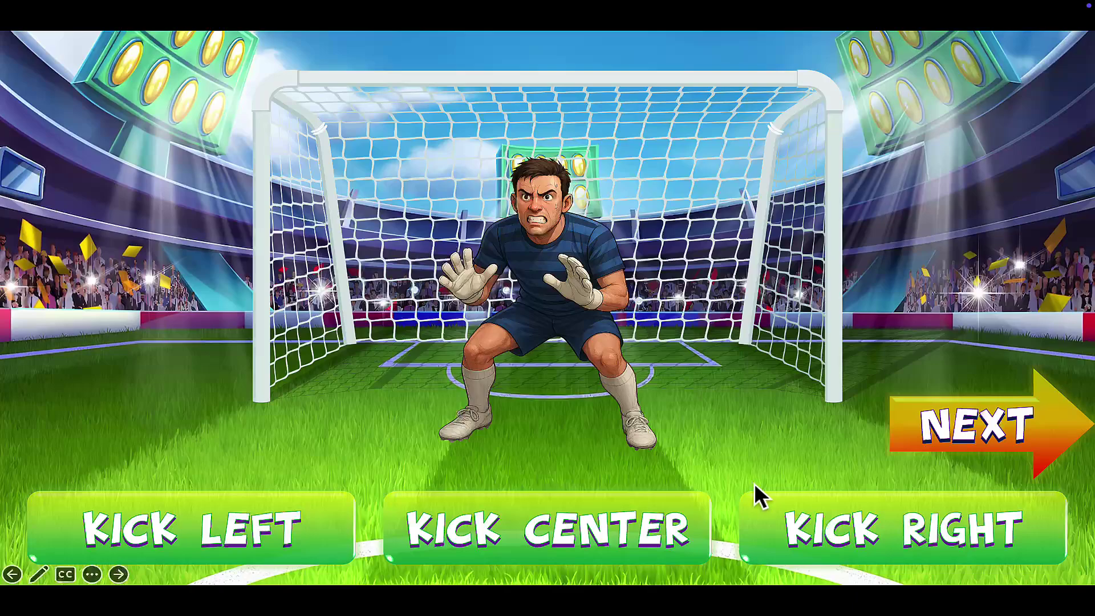
left_click(957, 432)
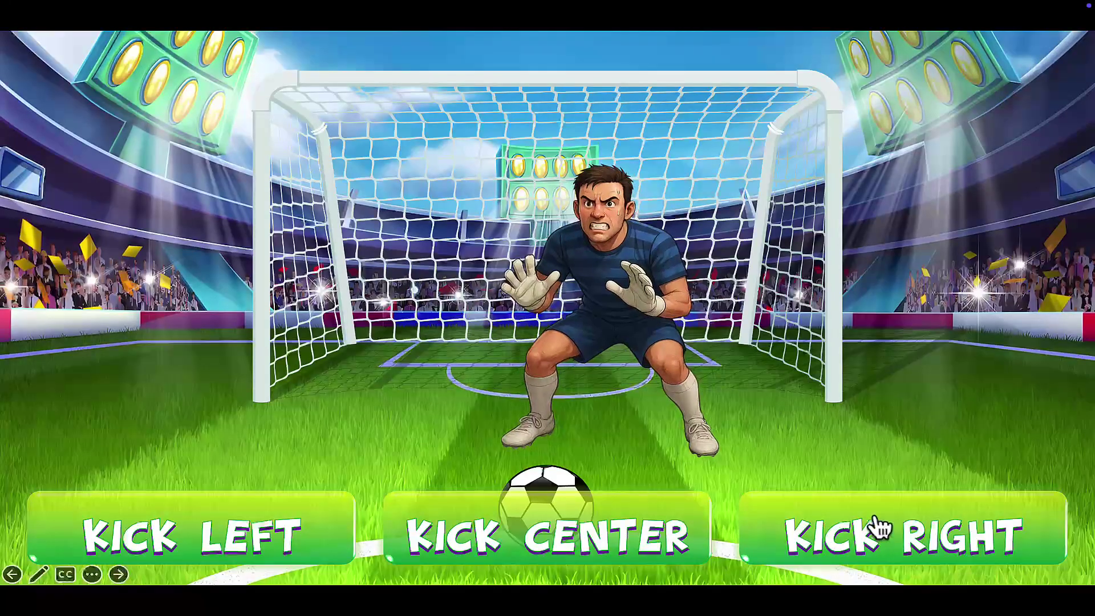
left_click(862, 531)
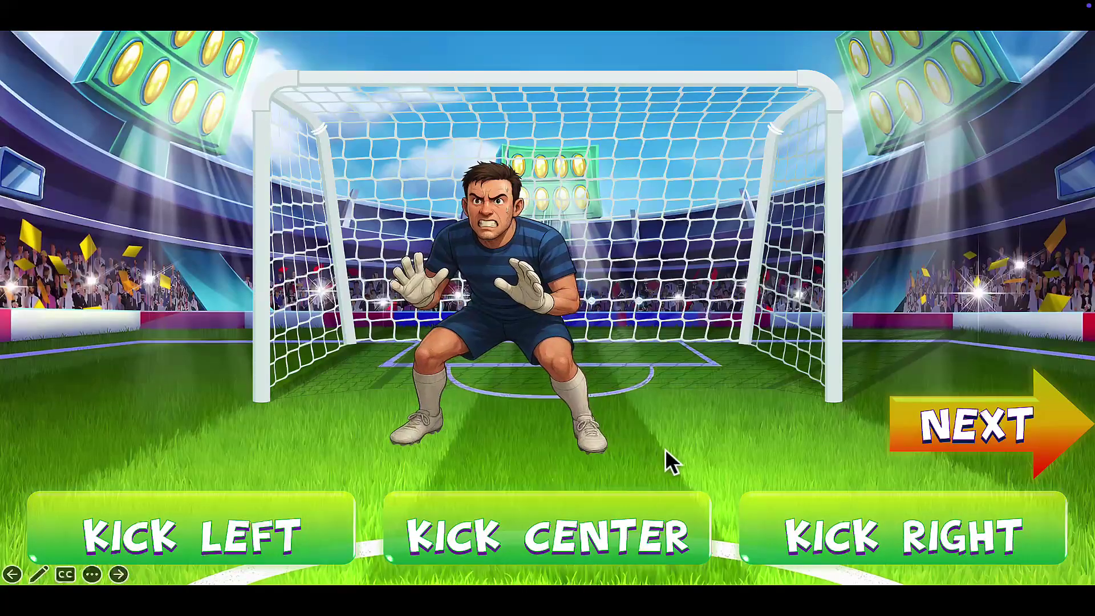
left_click(976, 428)
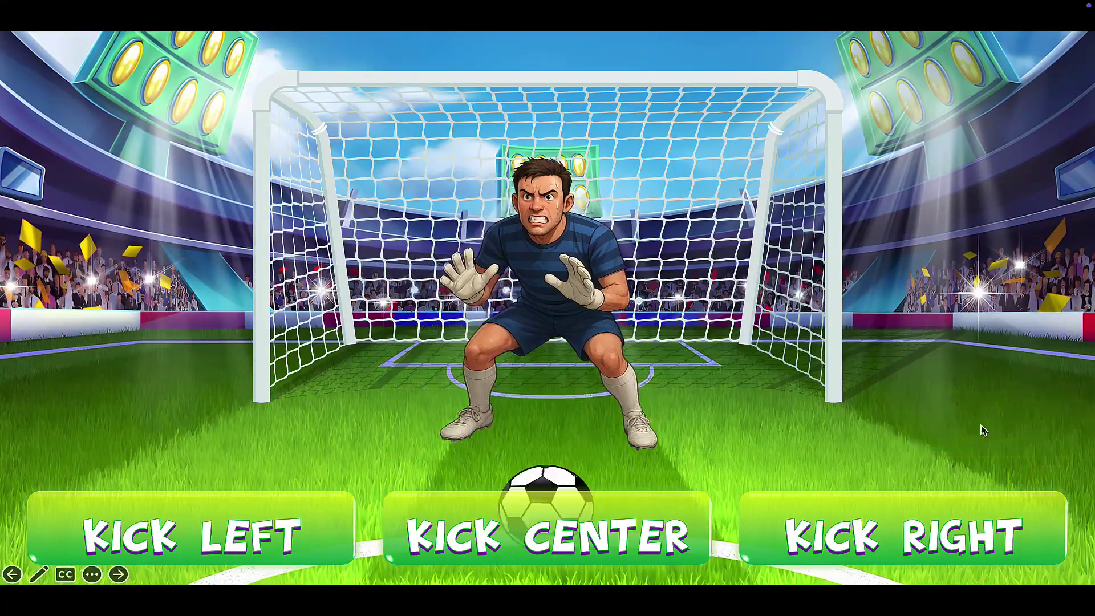
left_click(244, 522)
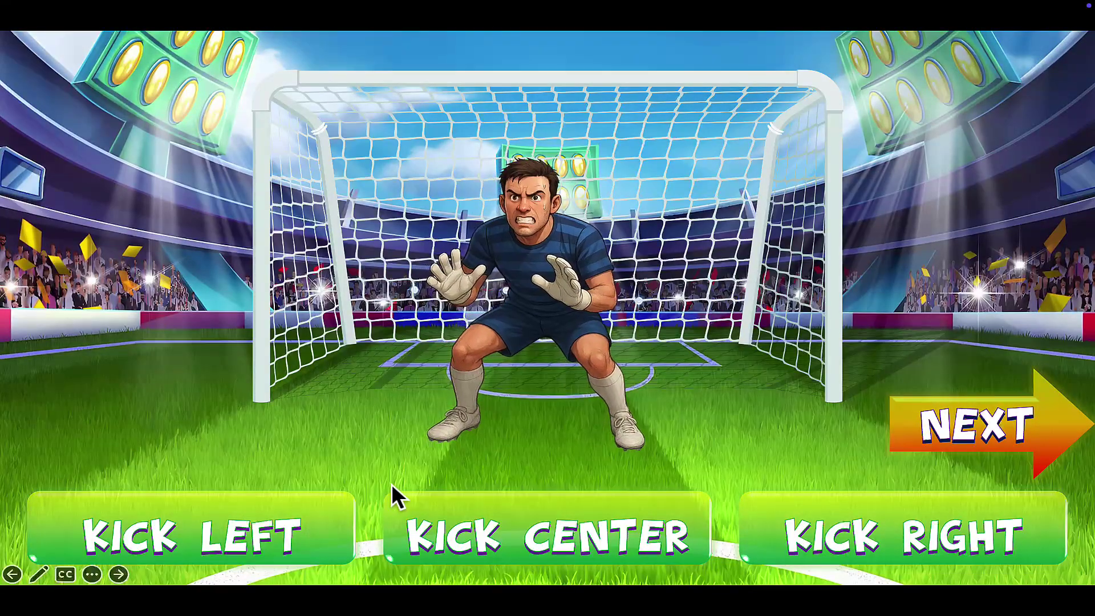
left_click(973, 428)
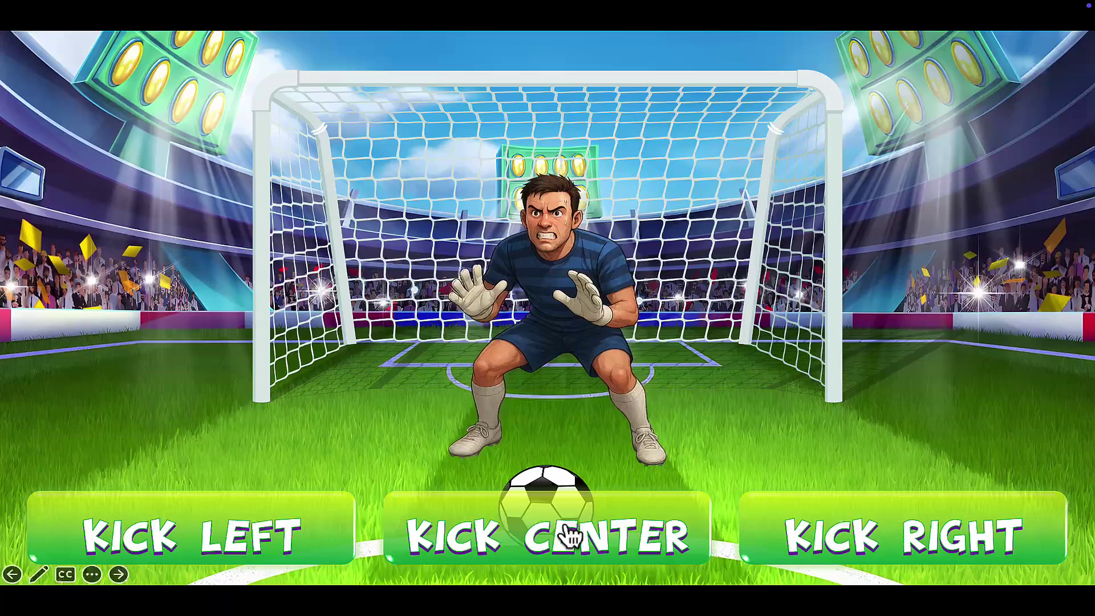
left_click(535, 526)
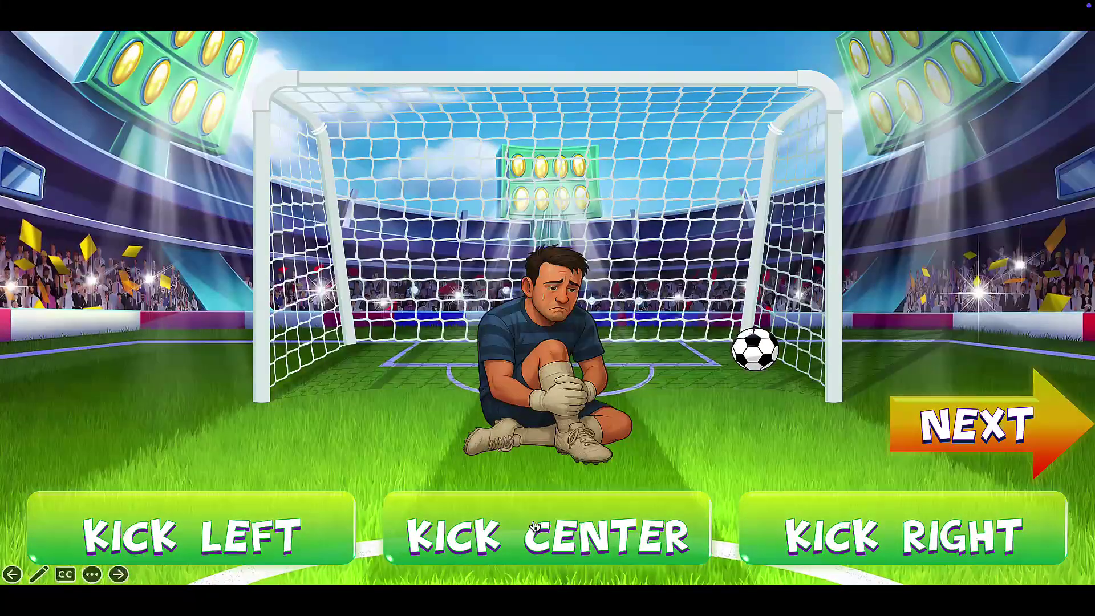
left_click(930, 423)
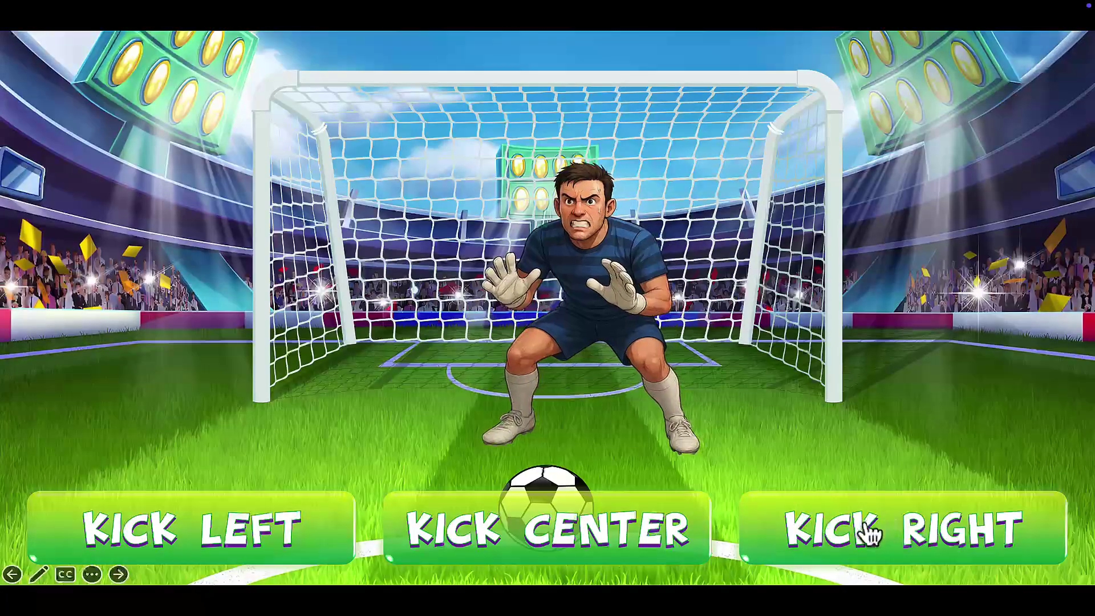
left_click(912, 530)
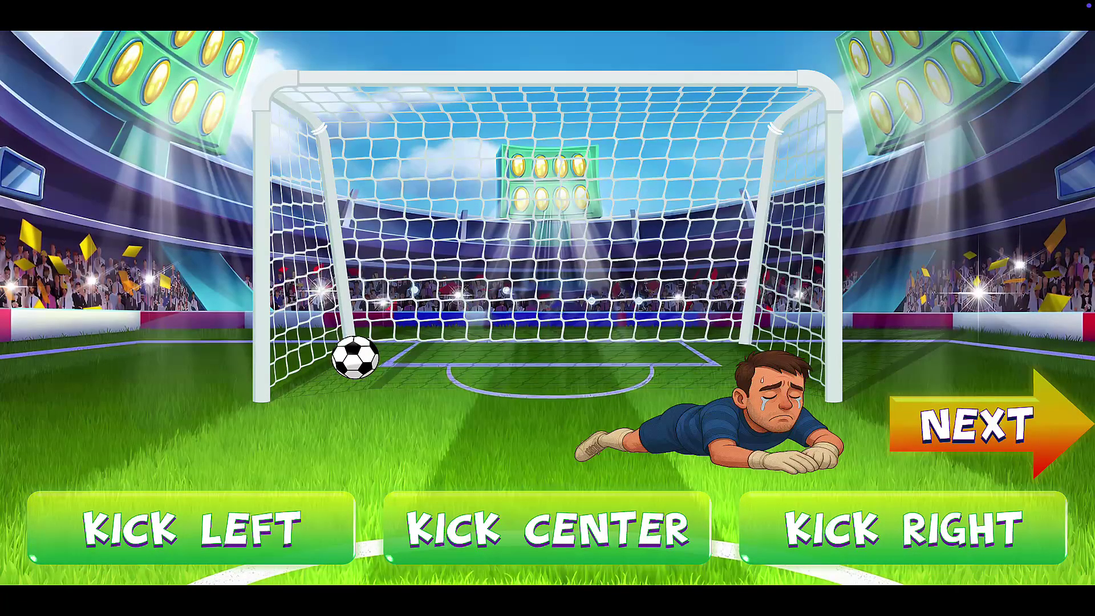
key("Escape")
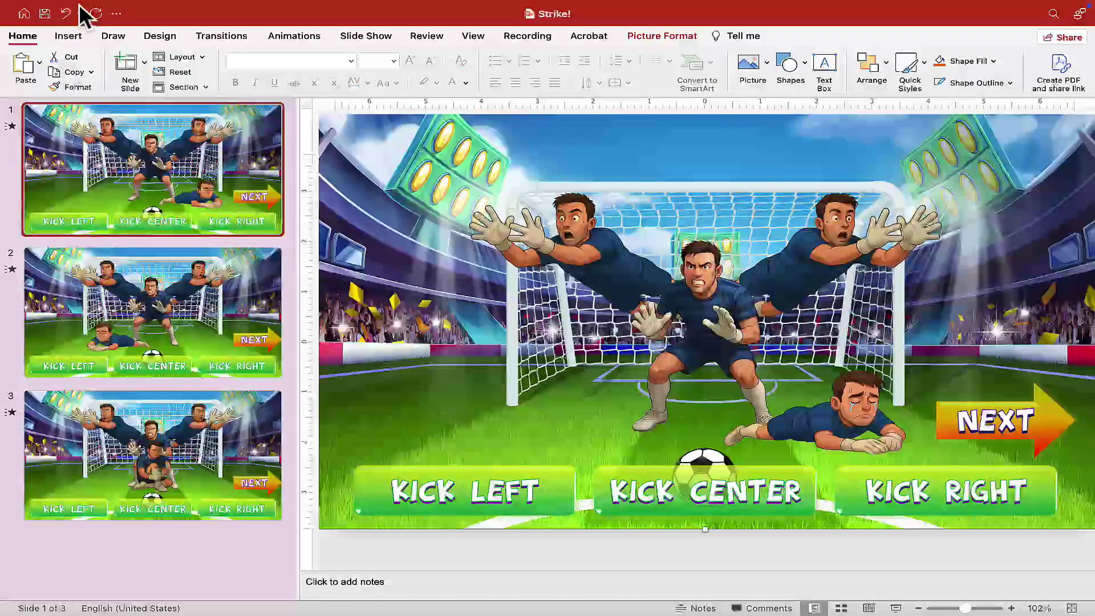
- Create a new presentation, delete its title and subtitle placeholders, and zoom out to 73%
mouse_move(85, 7)
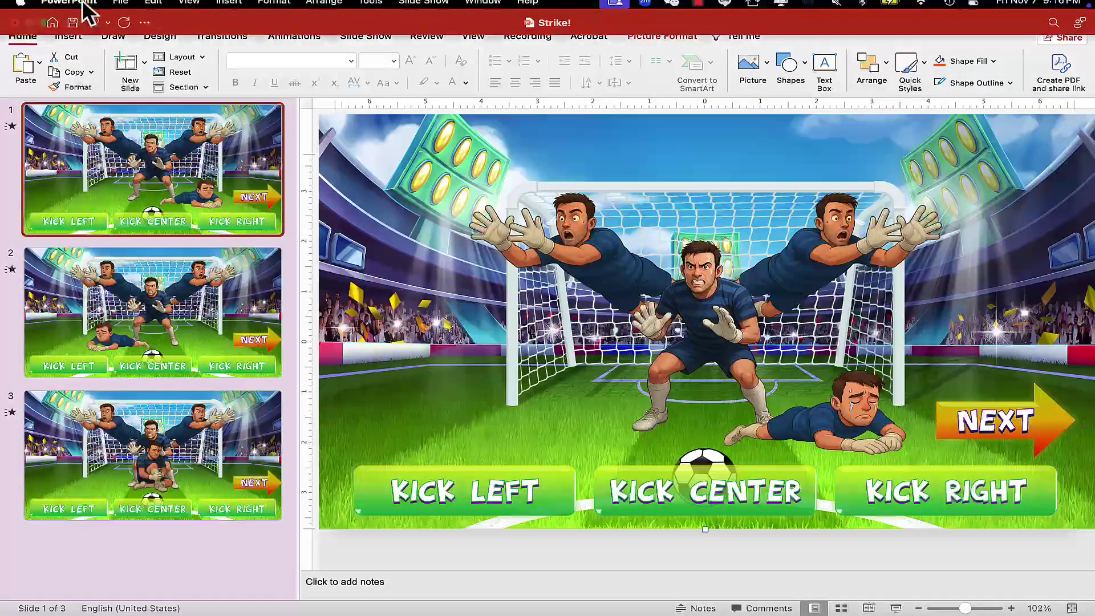
left_click(119, 8)
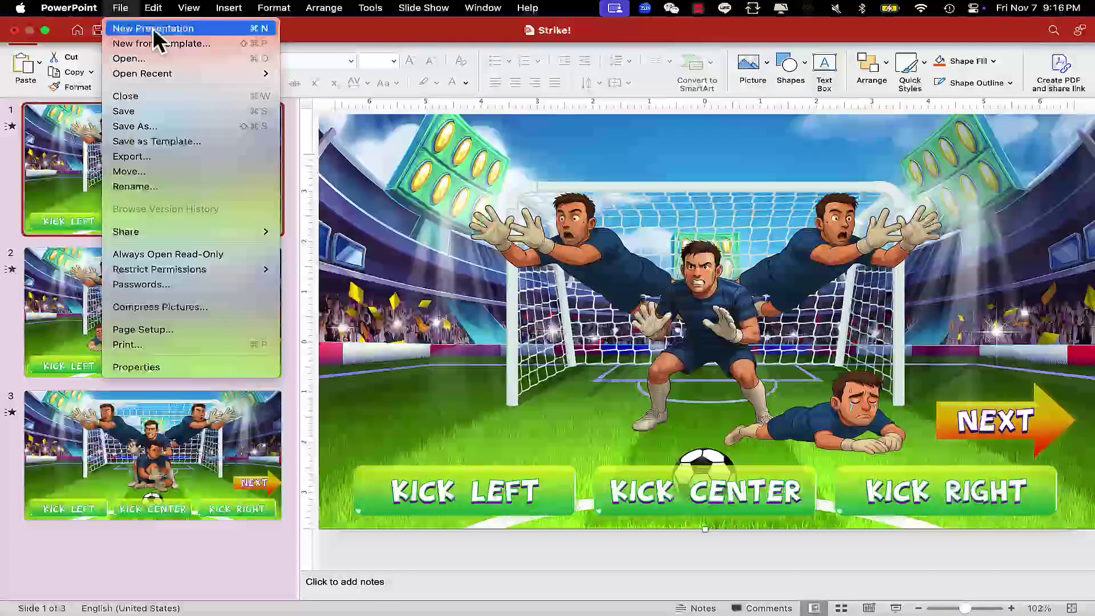
left_click(153, 30)
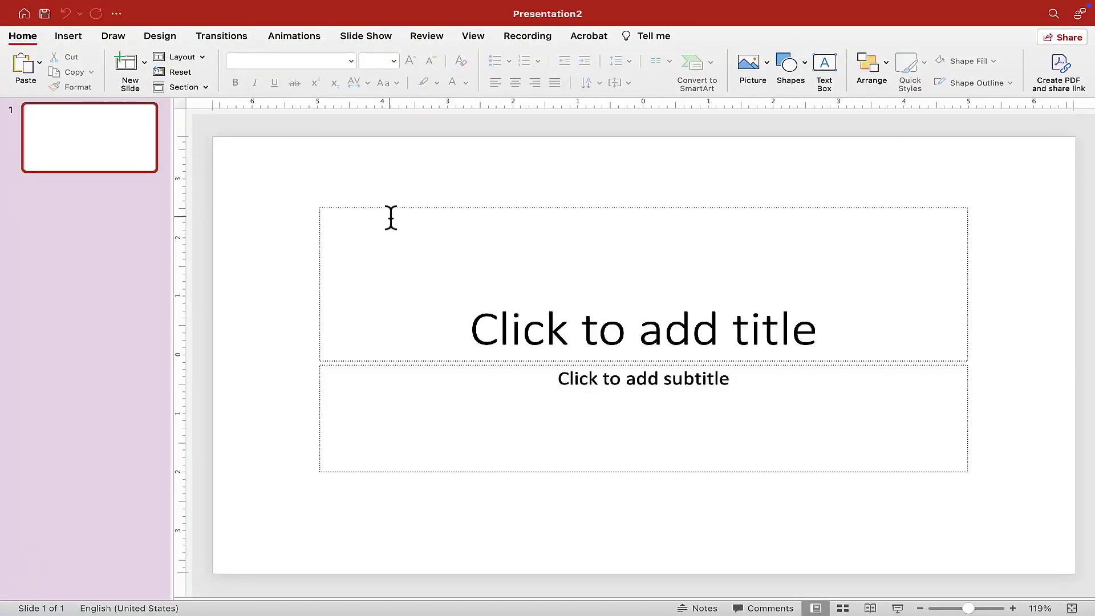
left_click(449, 206)
key("Delete")
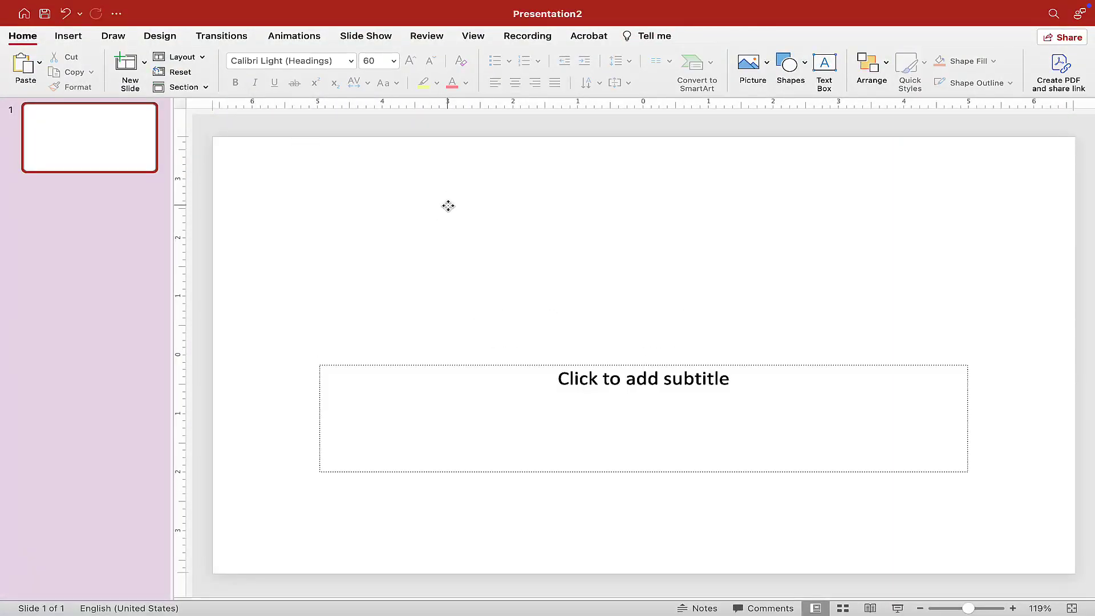
left_click(497, 365)
key("Delete")
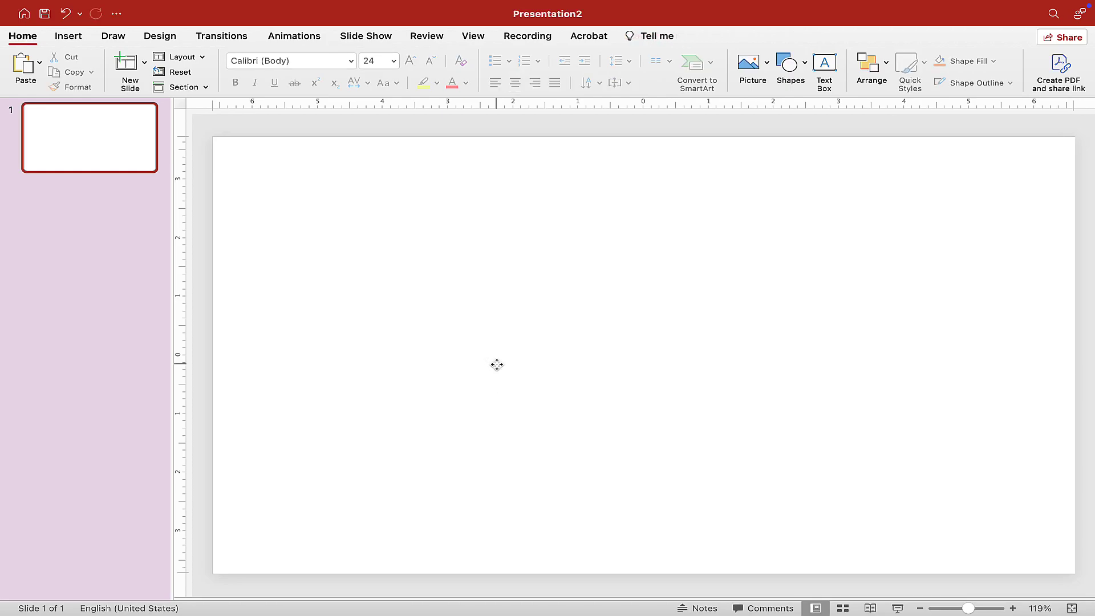
left_click(960, 608)
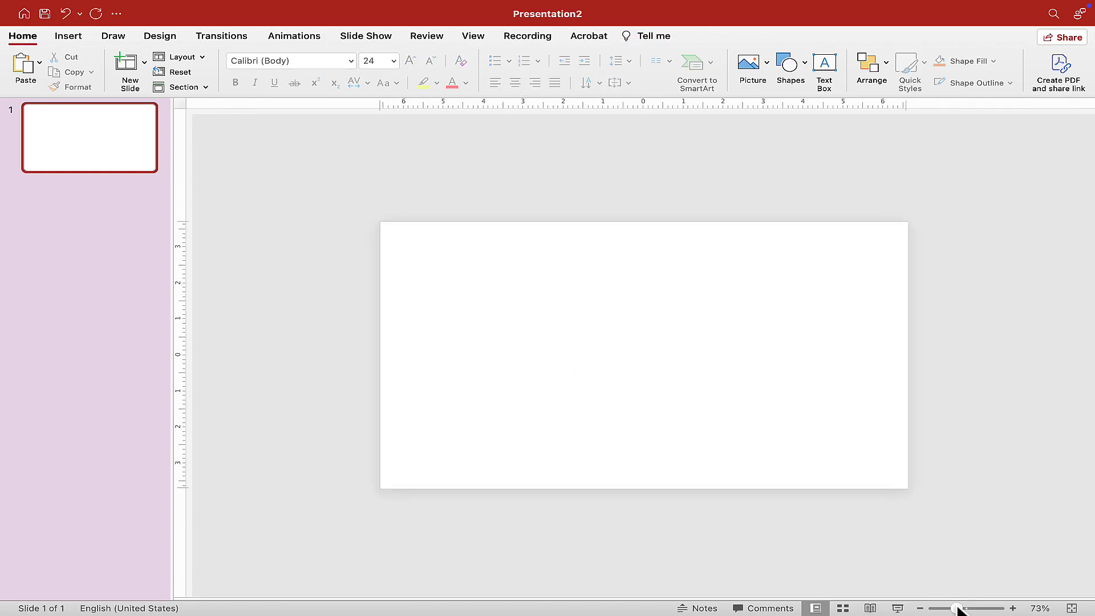
- Insert the high-resolution Soccer Stadium picture from file onto the blank slide
left_click(765, 60)
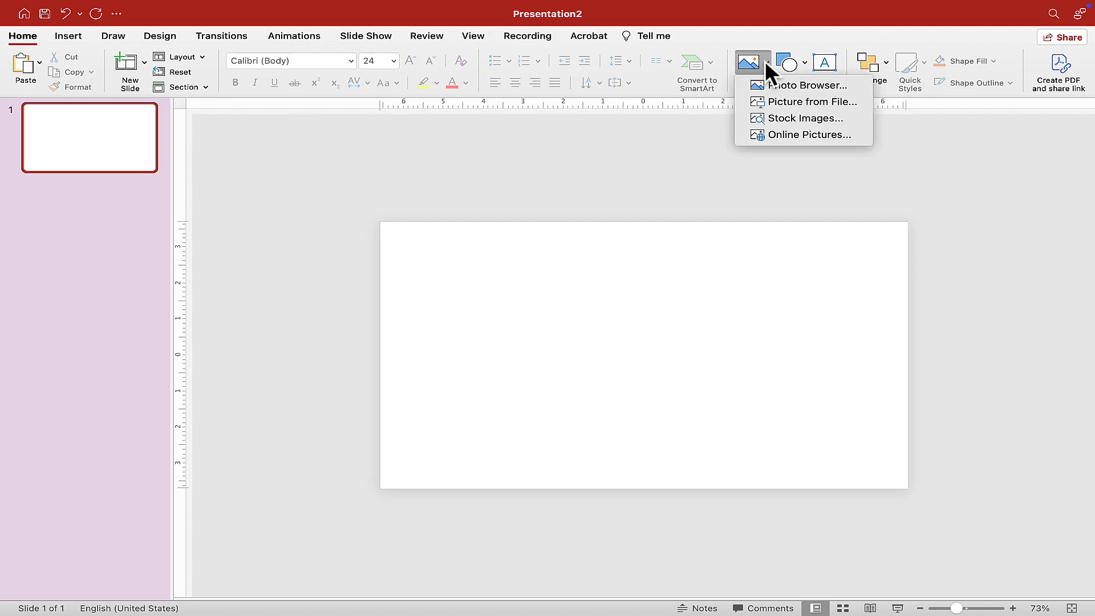
left_click(797, 102)
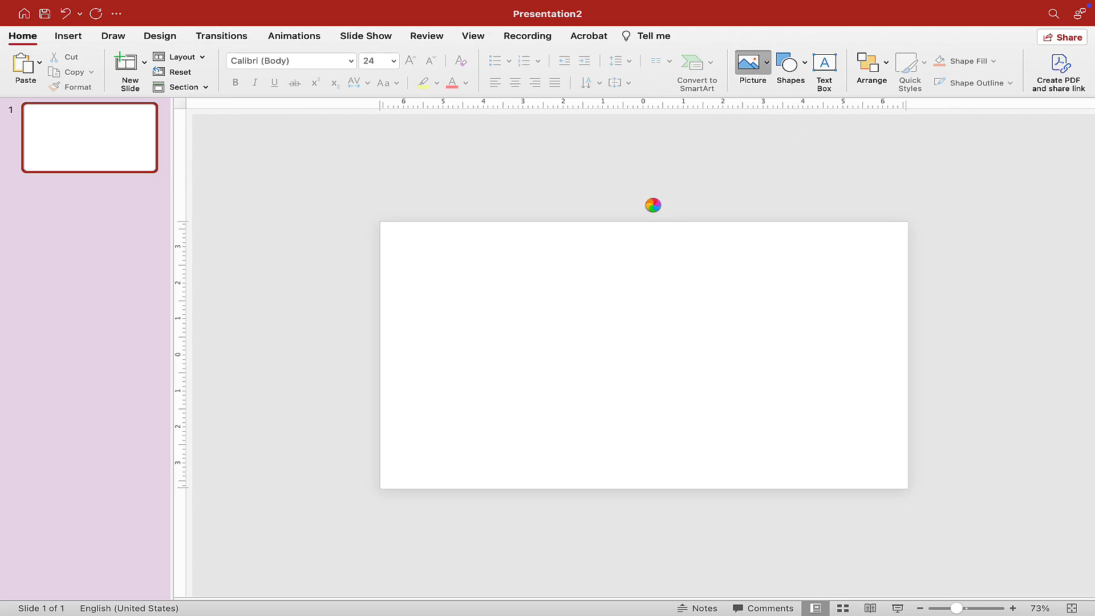
scroll(644, 242, "down", 4)
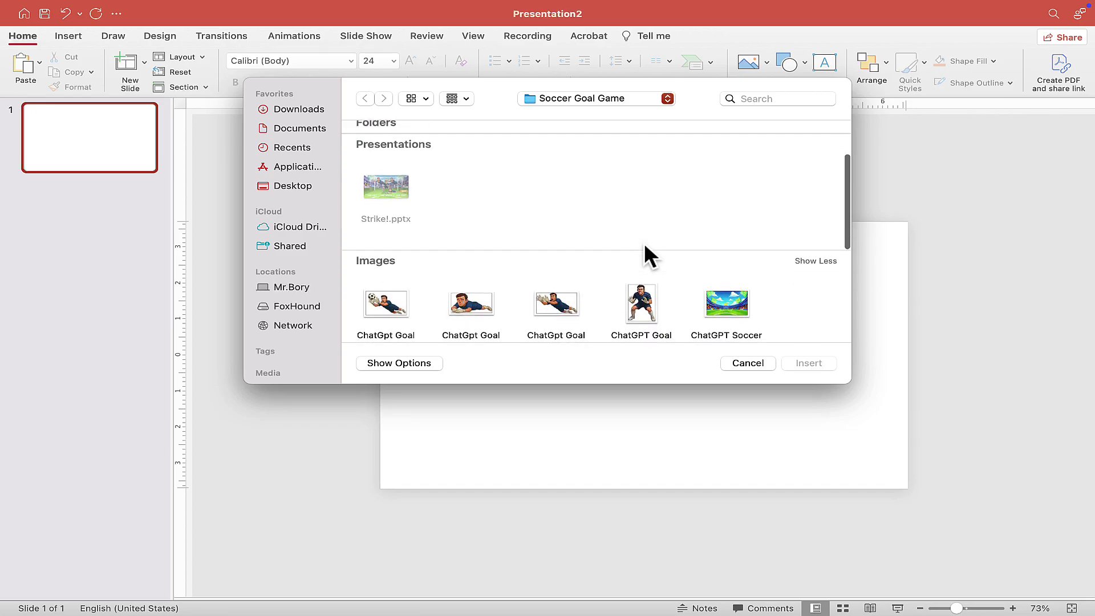
scroll(644, 242, "down", 4)
scroll(644, 242, "down", 5)
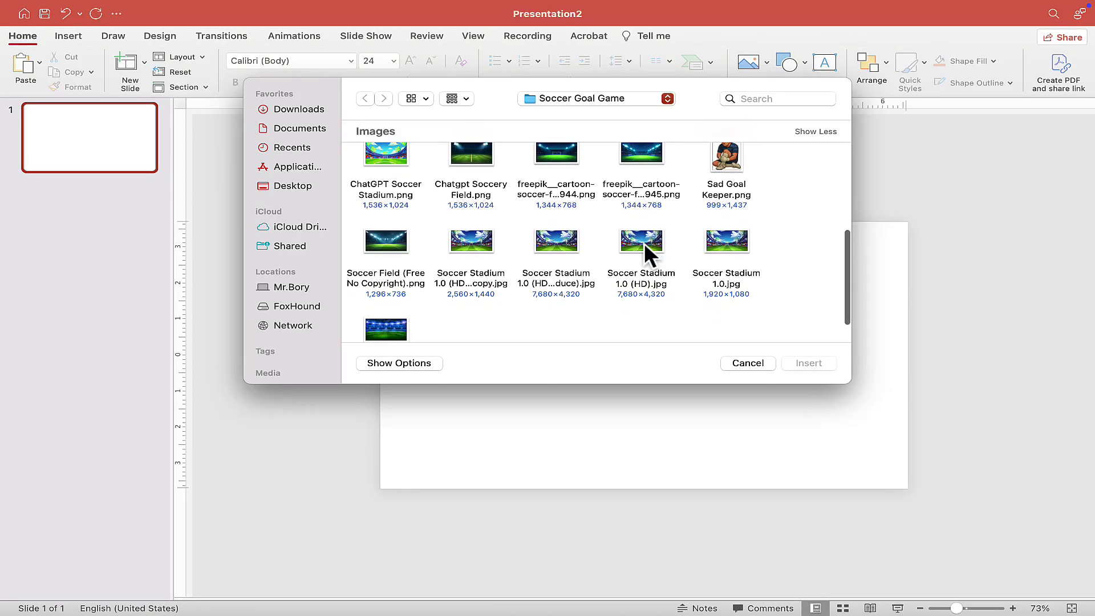
left_click(561, 238)
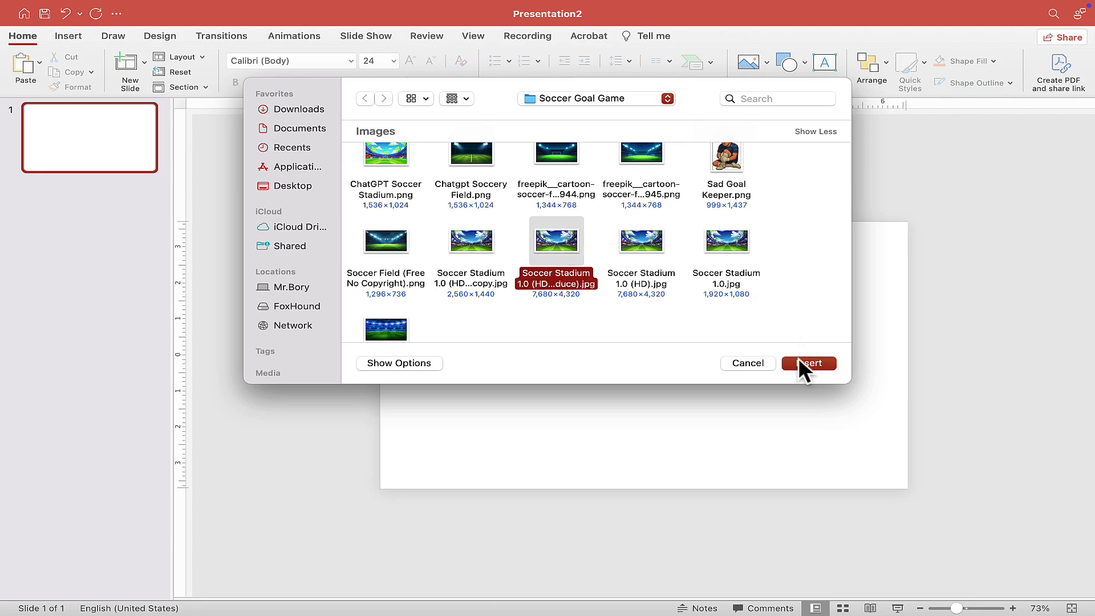
left_click(815, 363)
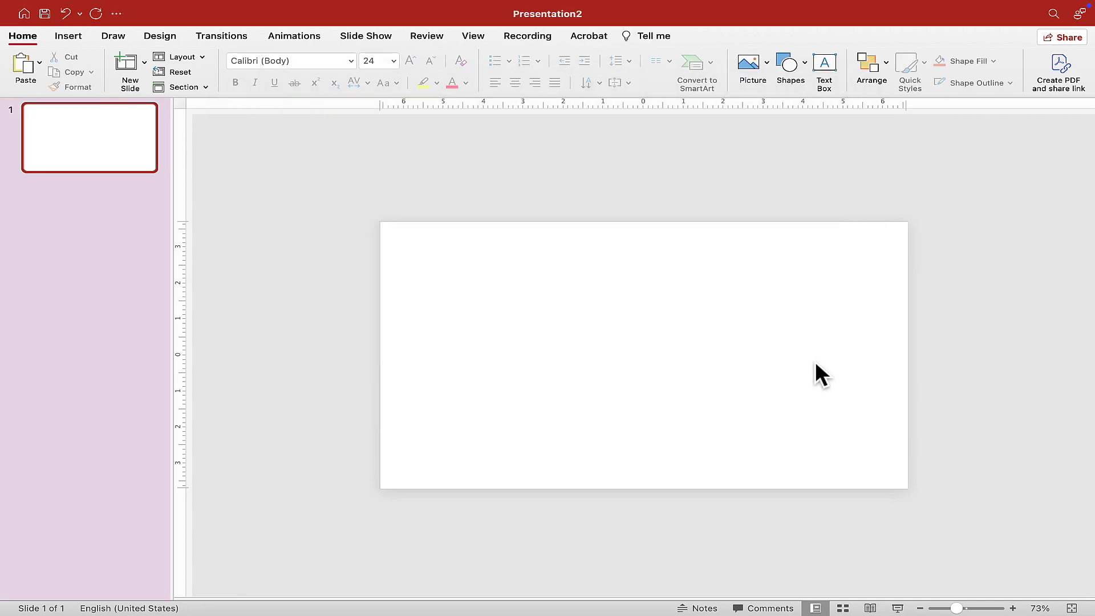
- Stretch the stadium picture to fill the full 13.33 by 7.5 inch slide
left_click_drag(718, 307, 908, 308)
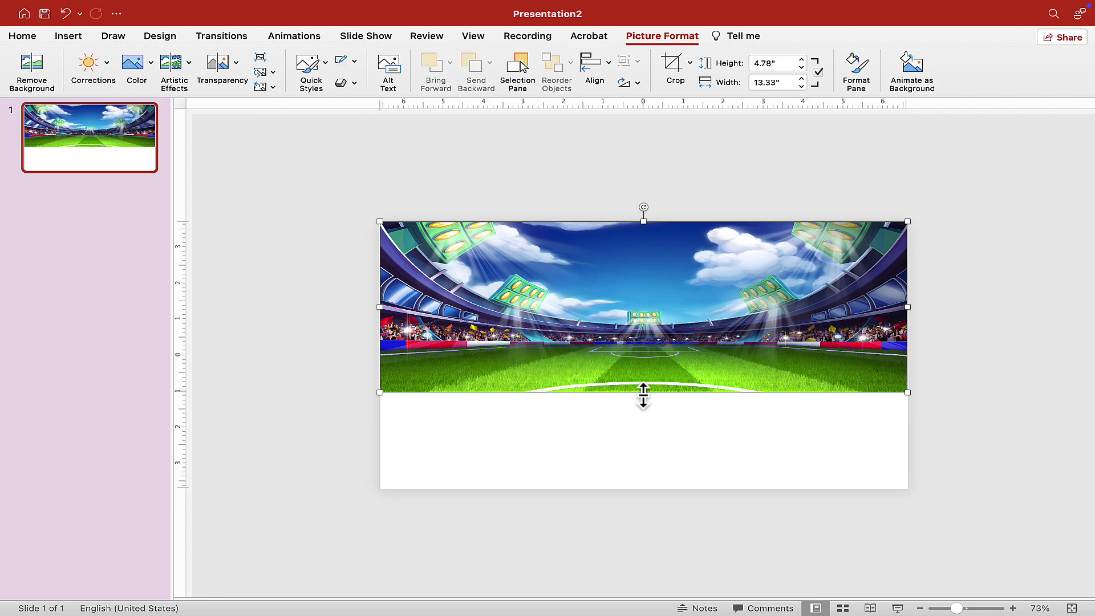
left_click_drag(640, 397, 636, 486)
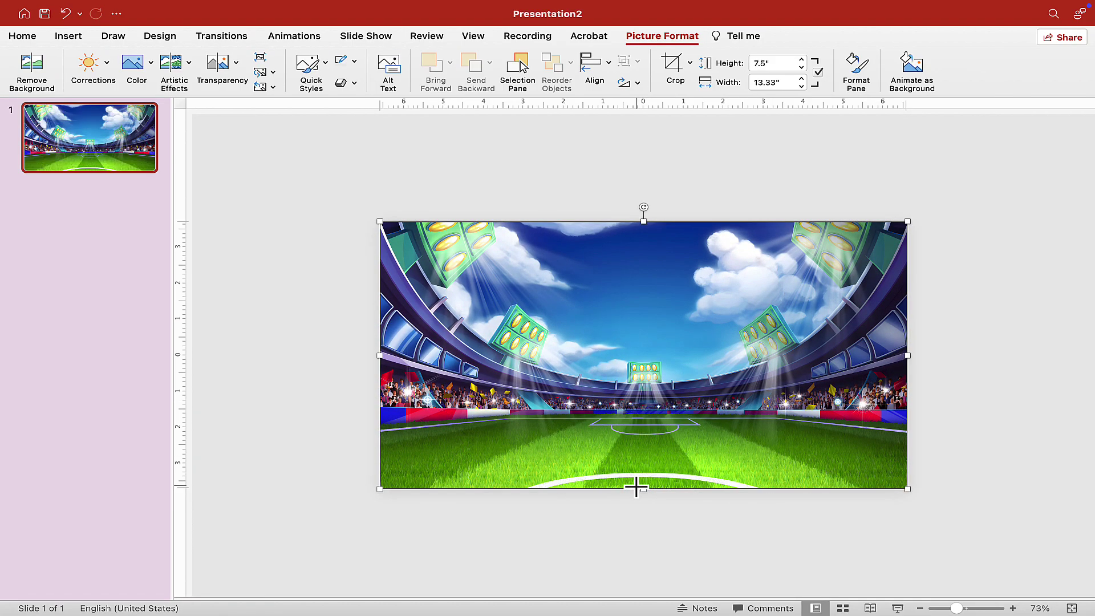
mouse_move(645, 225)
left_mouse_down()
mouse_move(643, 238)
mouse_move(647, 221)
left_mouse_up()
left_click(614, 147)
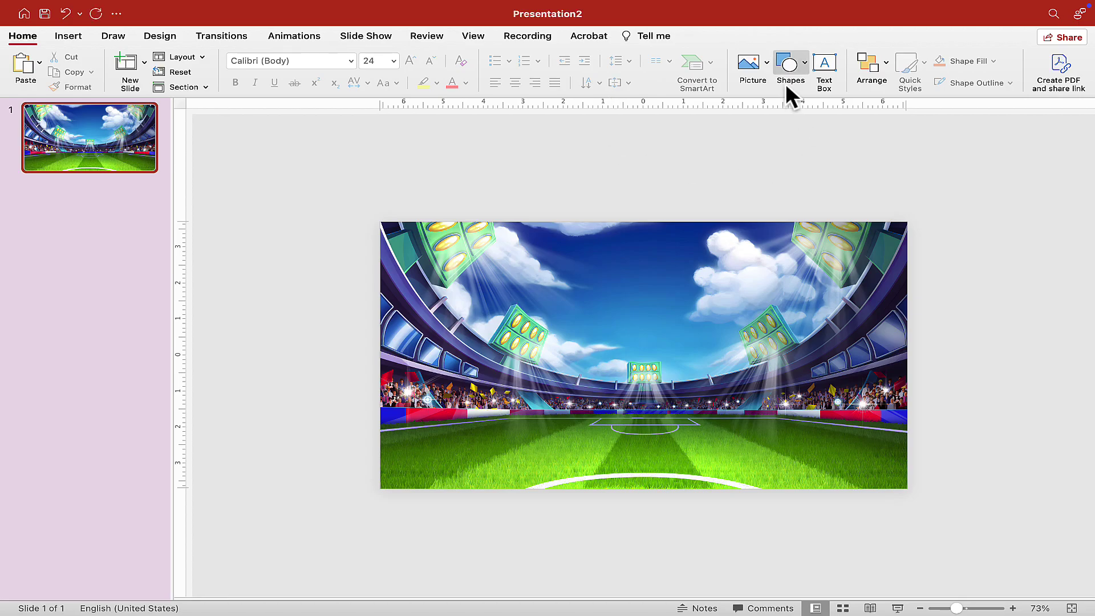
- Insert Soccer Goal.png from file and move it down and right over the pitch
left_click(766, 60)
left_click(786, 100)
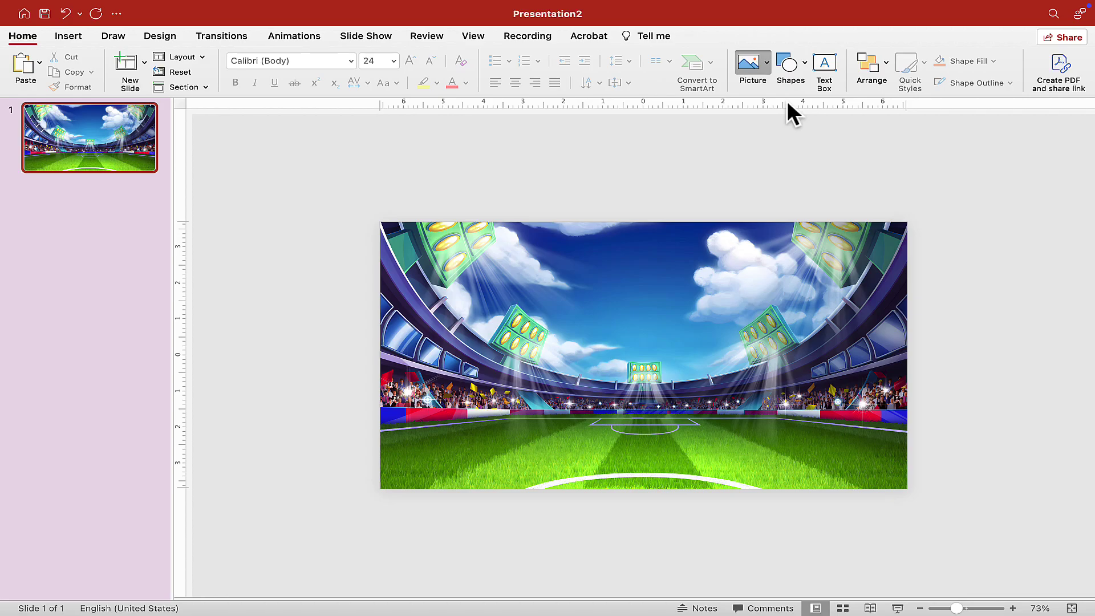
scroll(658, 223, "down", 10)
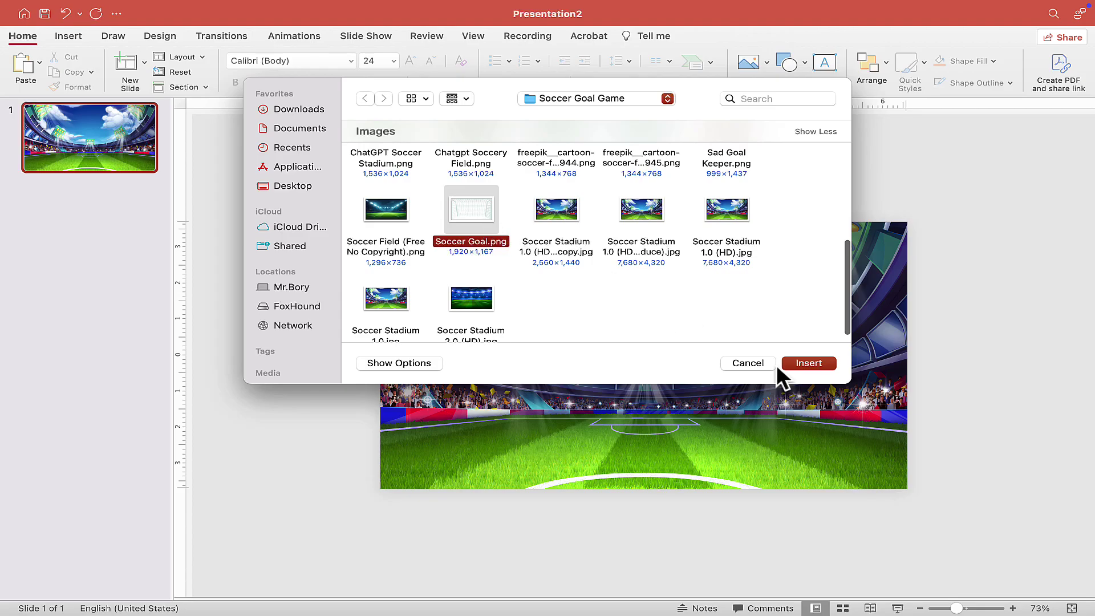
left_click(812, 363)
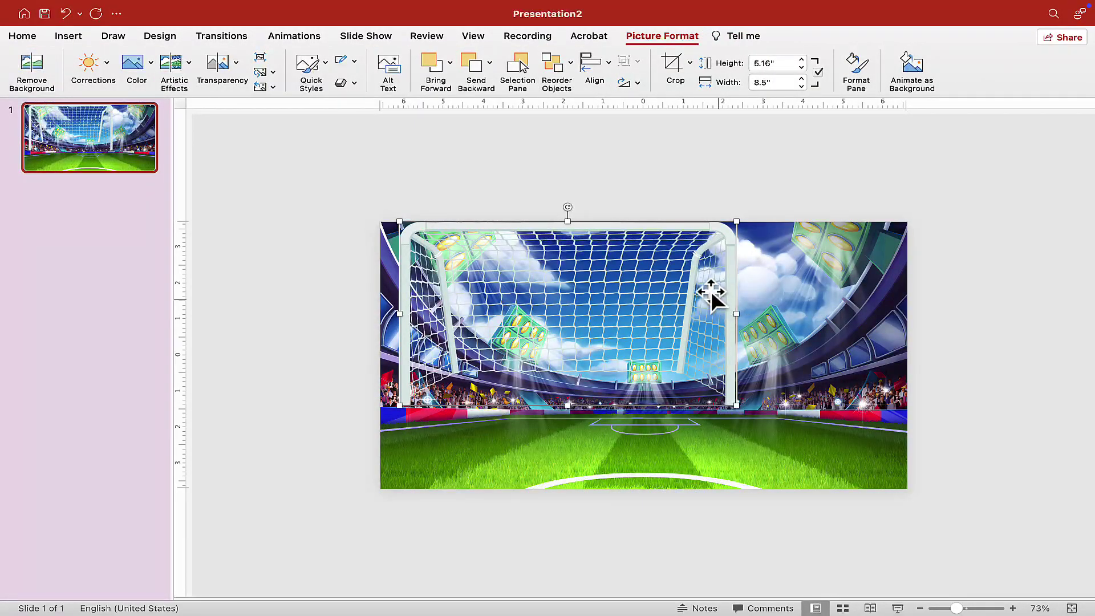
left_click_drag(666, 232, 740, 277)
- Reduce the goal picture's height to 4.4 inches, move it lower, and centre it horizontally
left_click(802, 67)
left_click(802, 67)
left_click(801, 67)
left_click(802, 67)
left_click(802, 67)
left_click(802, 68)
left_click(802, 67)
left_click(802, 67)
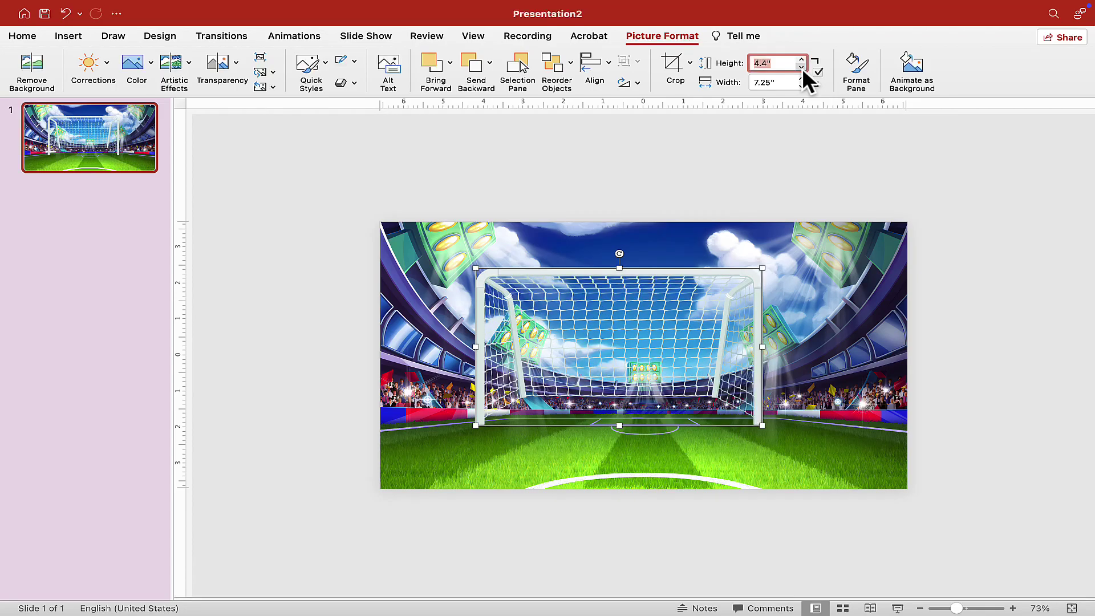
left_click_drag(672, 272, 691, 294)
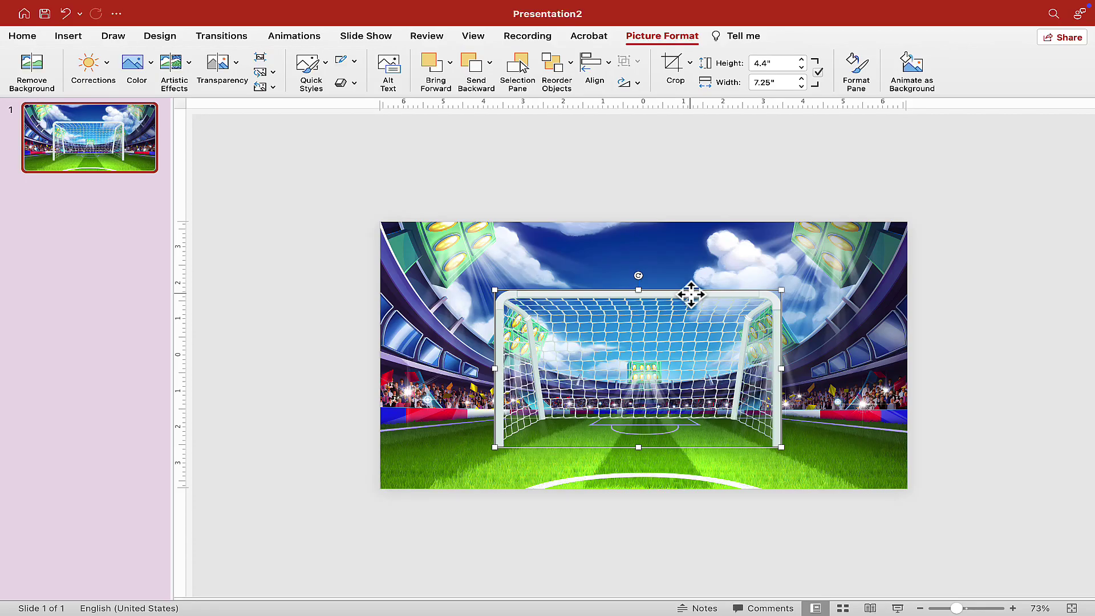
left_click(607, 60)
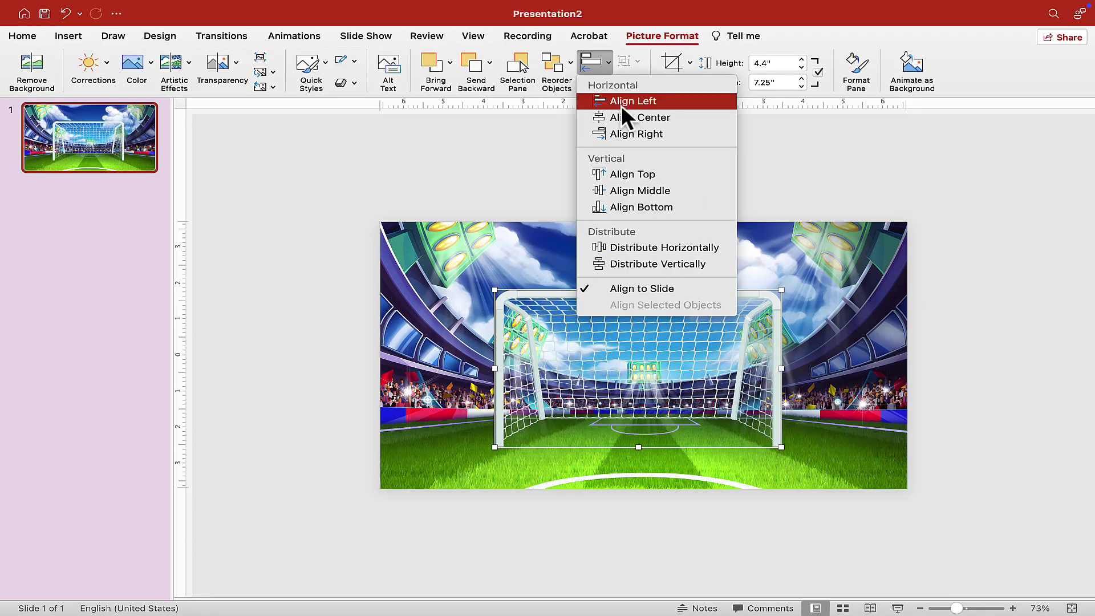
left_click(624, 118)
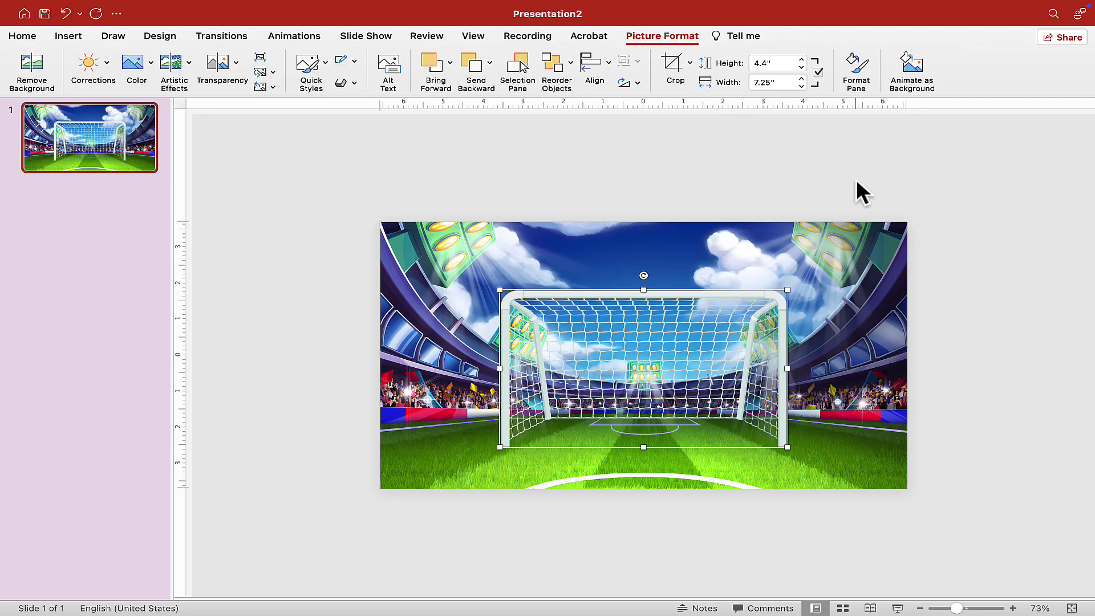
left_click(912, 181)
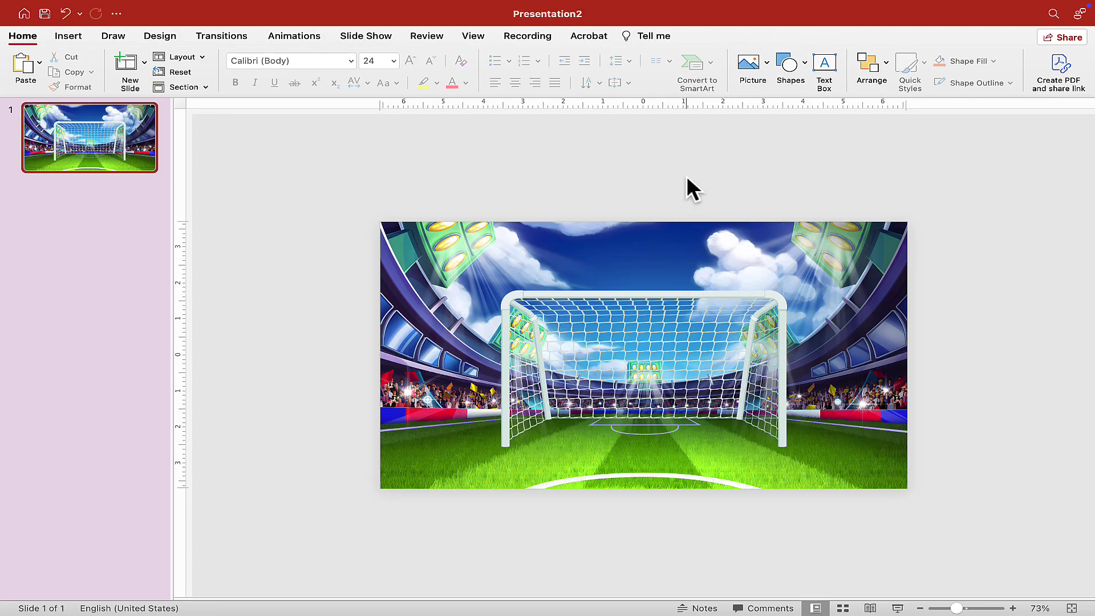
- Insert the ChatGPT goalkeeper ready-pose PNG from the Images folder
left_click(767, 61)
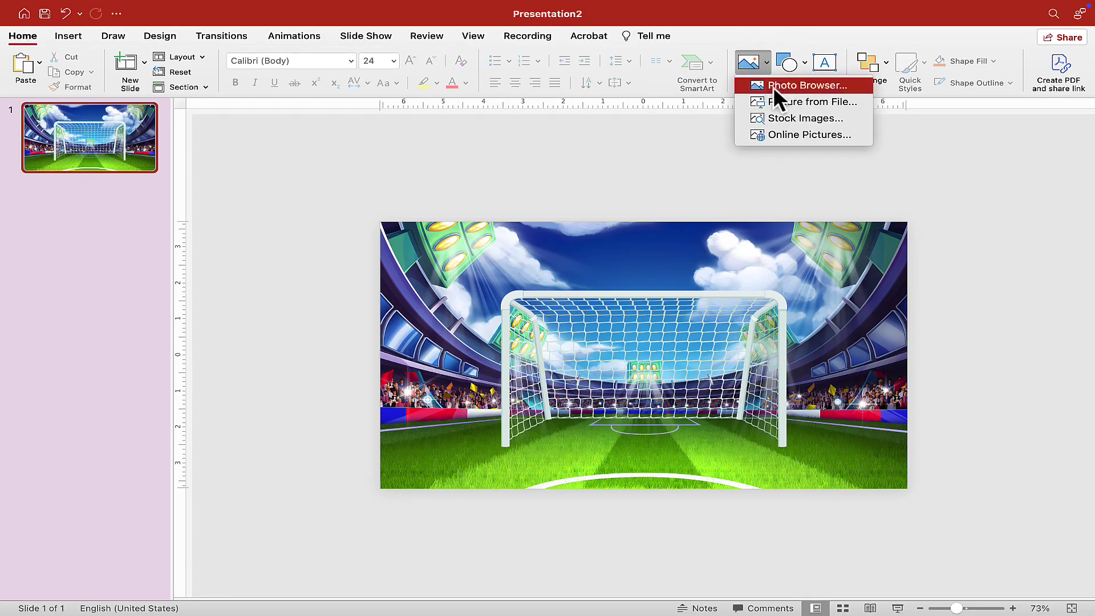
left_click(782, 102)
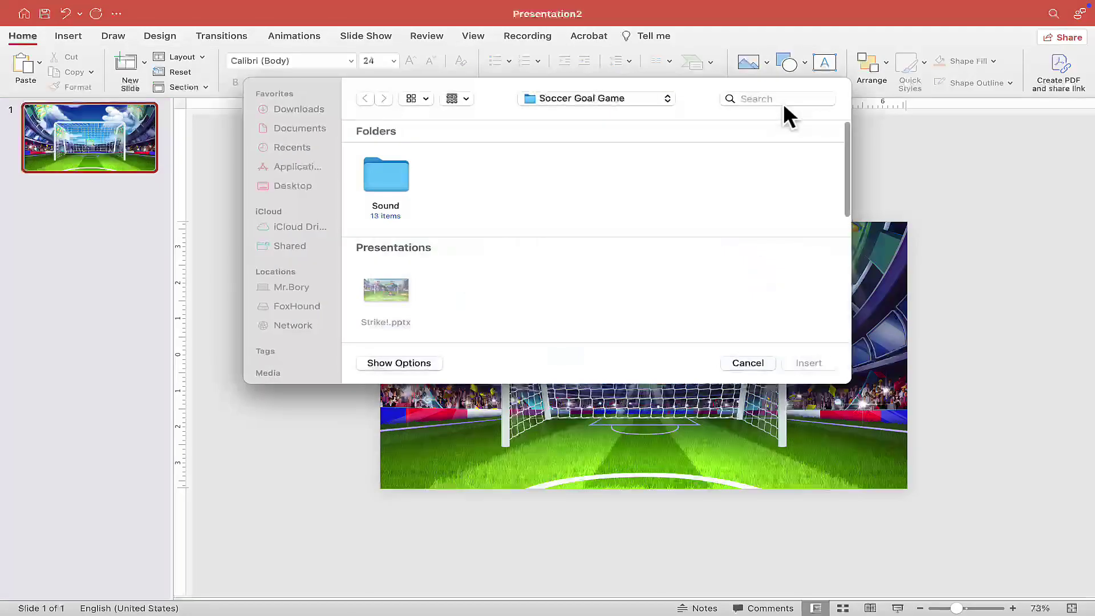
scroll(690, 273, "down", 4)
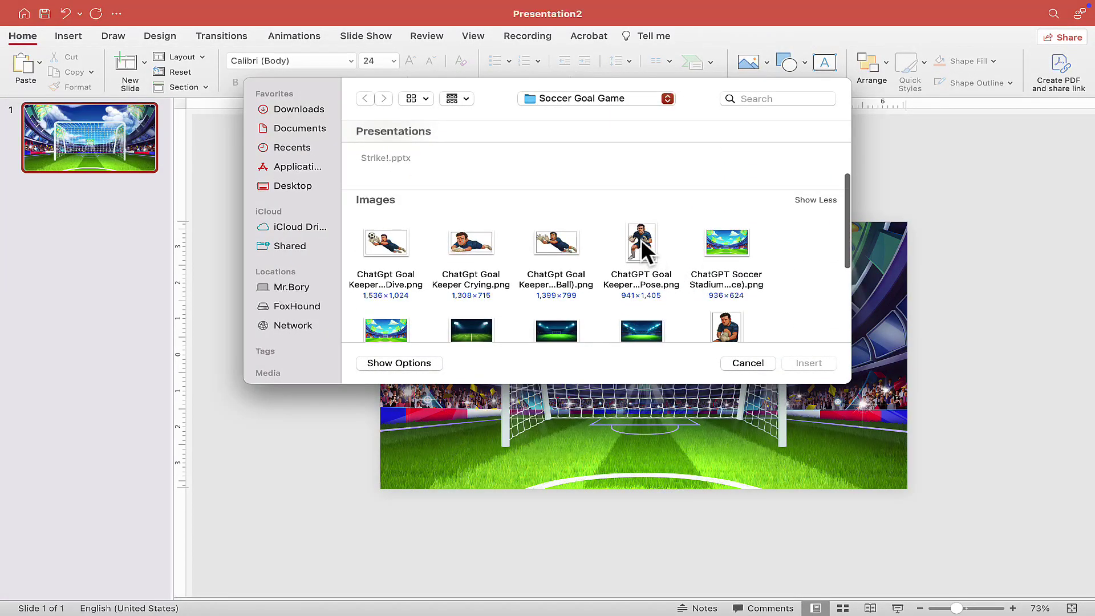
scroll(641, 238, "down", 4)
scroll(641, 237, "up", 3)
left_click(635, 197)
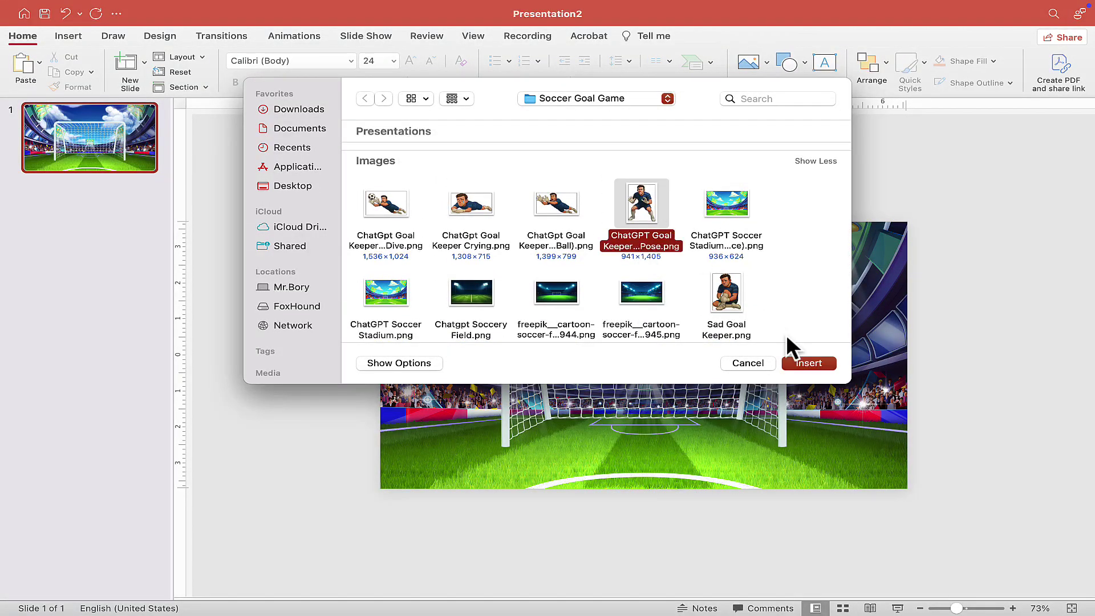
left_click(809, 364)
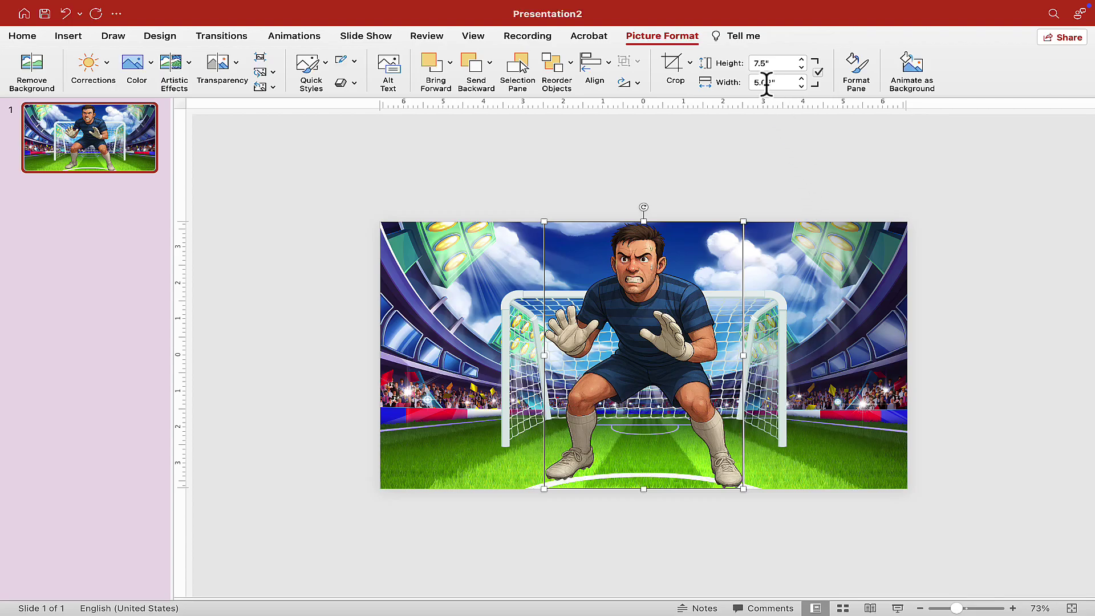
- Set the goalkeeper picture's height to 4 inches
left_click(801, 67)
left_click(802, 67)
left_click(802, 66)
left_click(802, 67)
left_click(802, 66)
left_click(801, 66)
left_click(802, 67)
left_click(802, 66)
left_click(802, 66)
type("3")
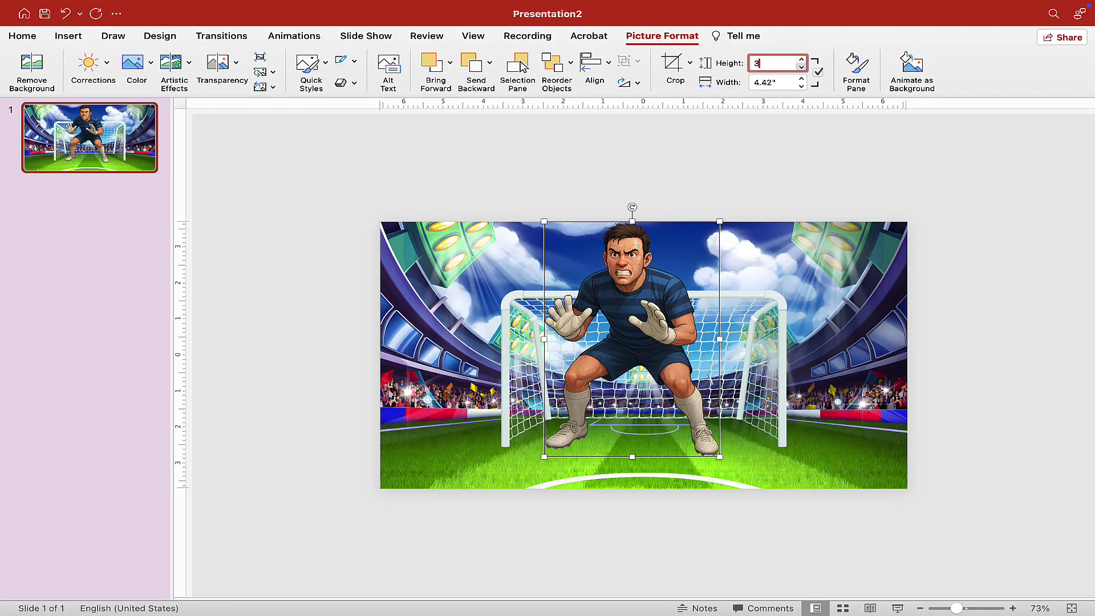
key("Return")
type("4")
key("Return")
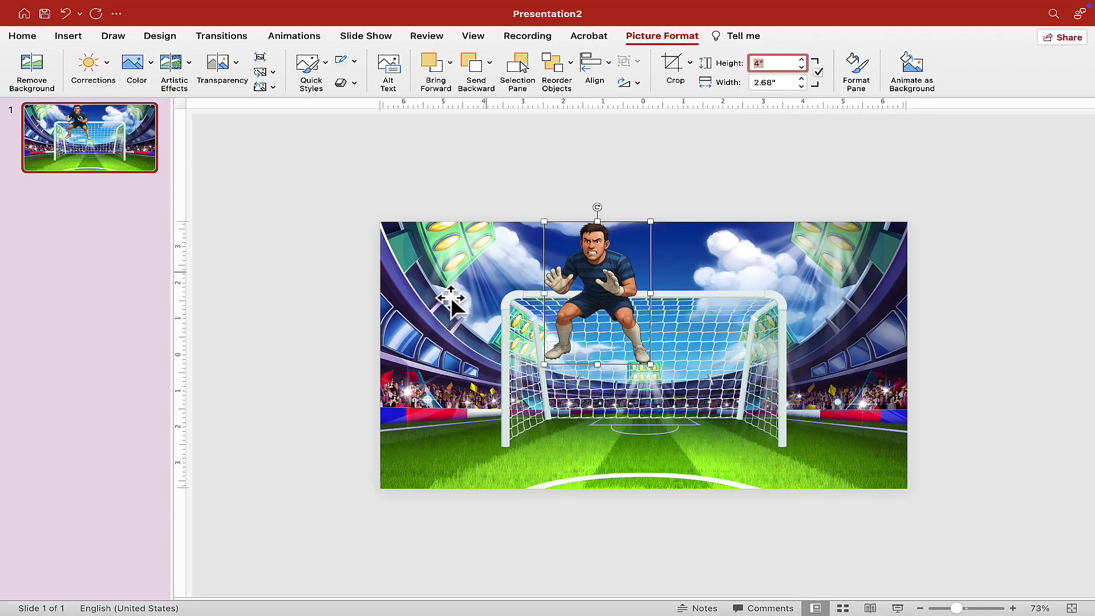
- Move the goalkeeper down into the goal mouth and centre it horizontally
left_click_drag(598, 279, 652, 384)
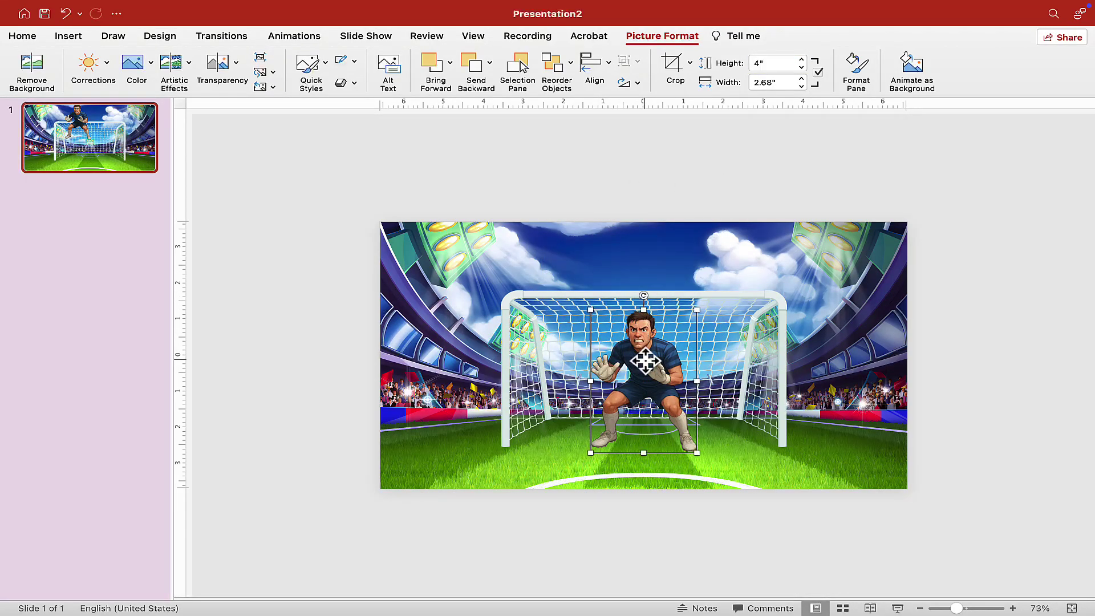
left_click(608, 61)
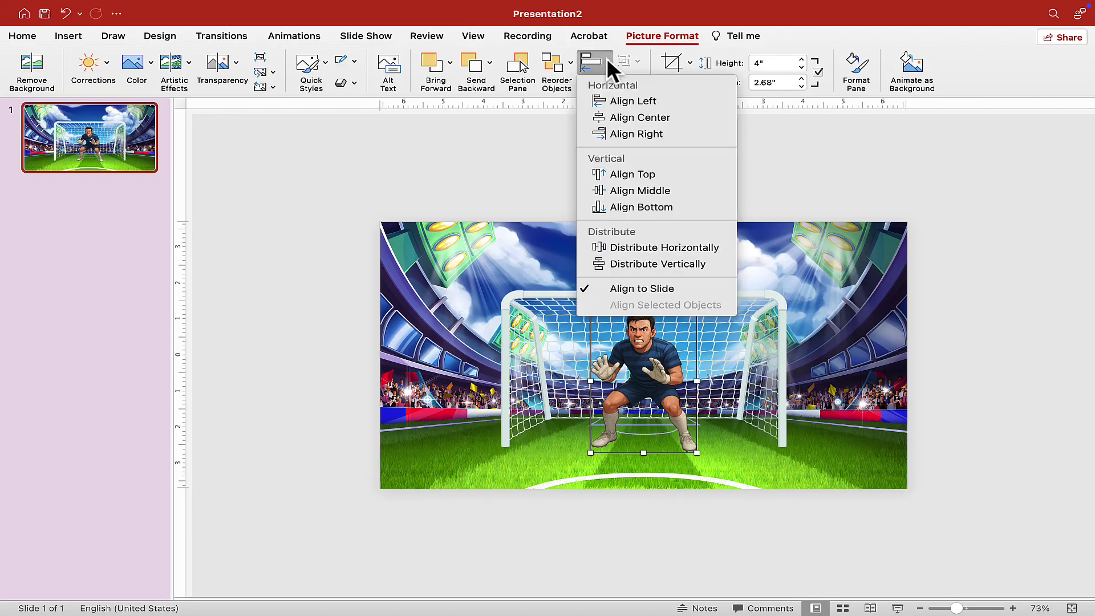
left_click(628, 114)
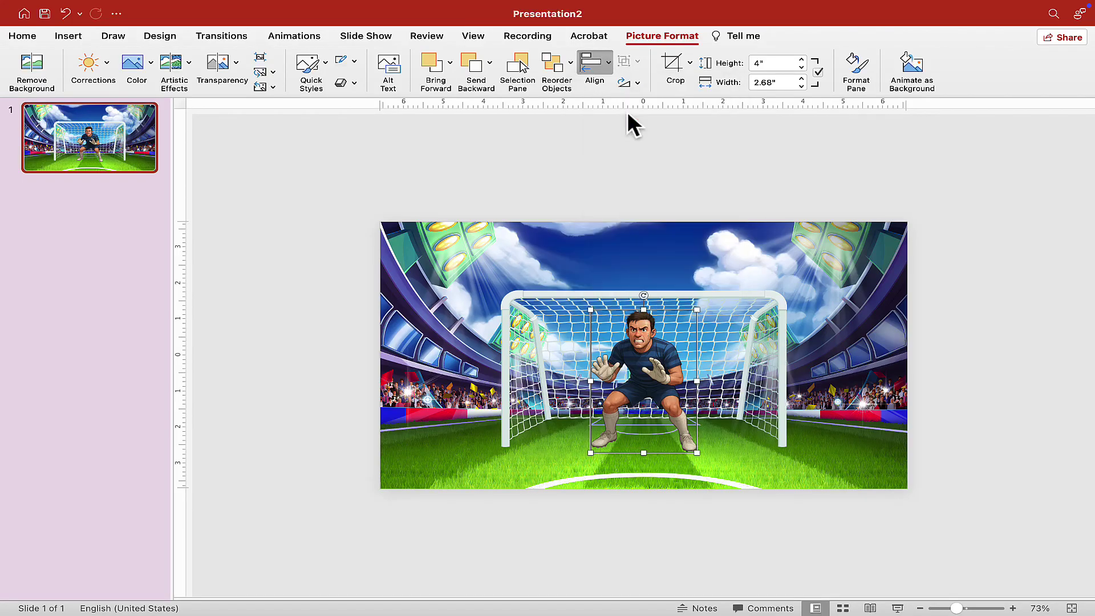
left_click(1006, 319)
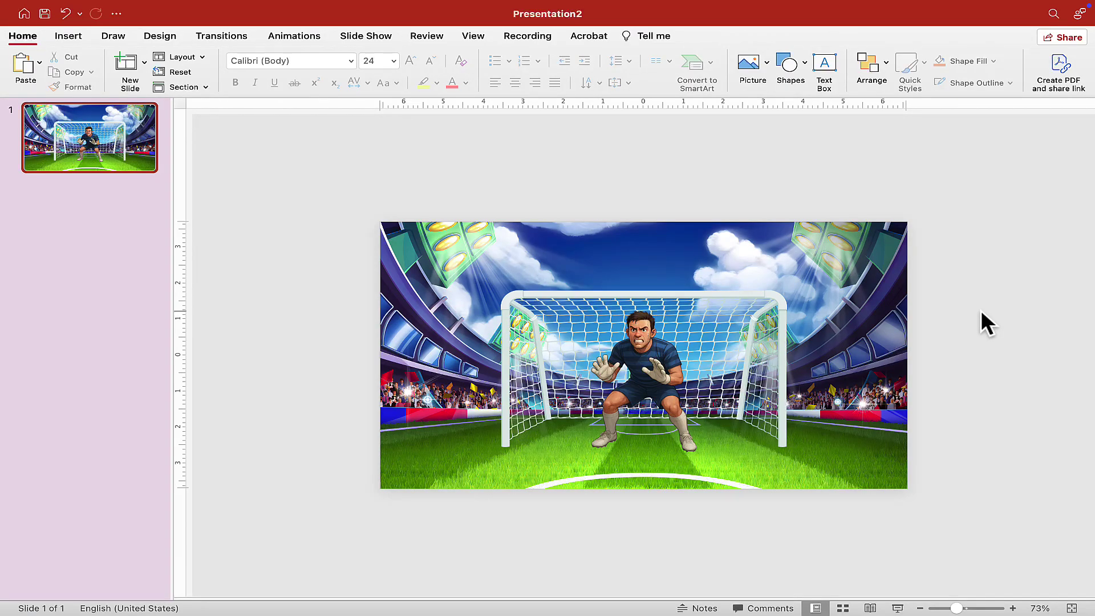
- Enlarge the goal to 5 inches tall and re-centre it horizontally behind the goalkeeper
left_click(710, 297)
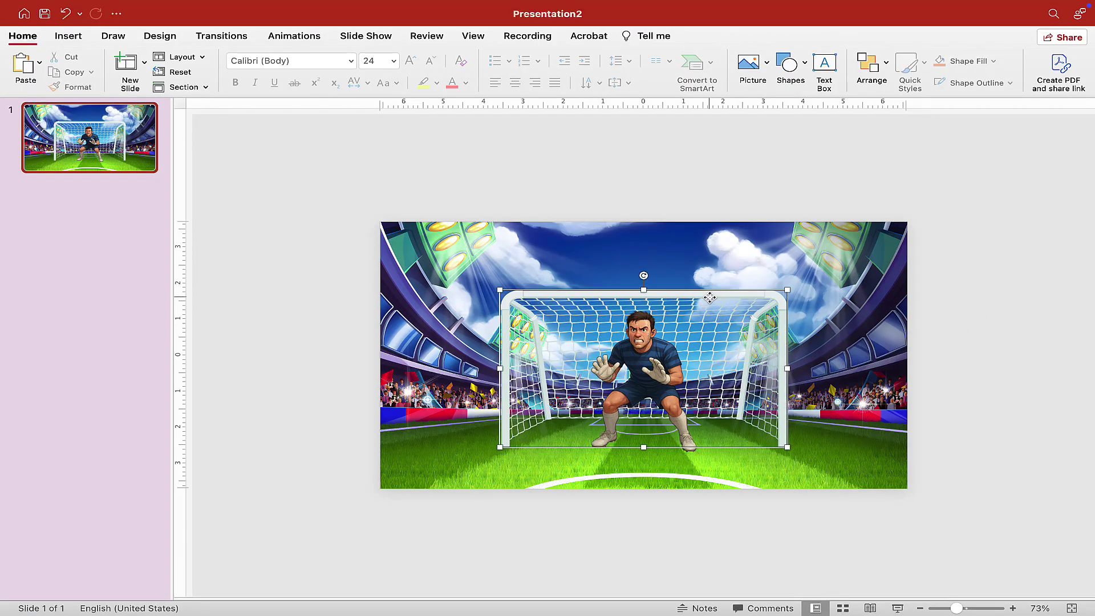
left_click(753, 64)
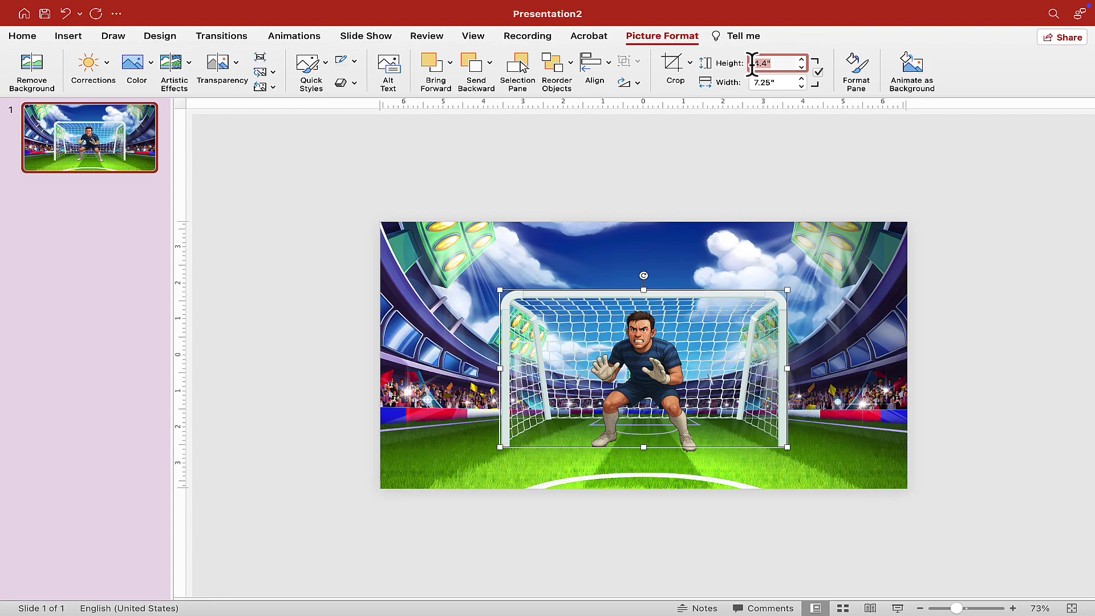
type("5")
key("Return")
left_click_drag(728, 296, 705, 281)
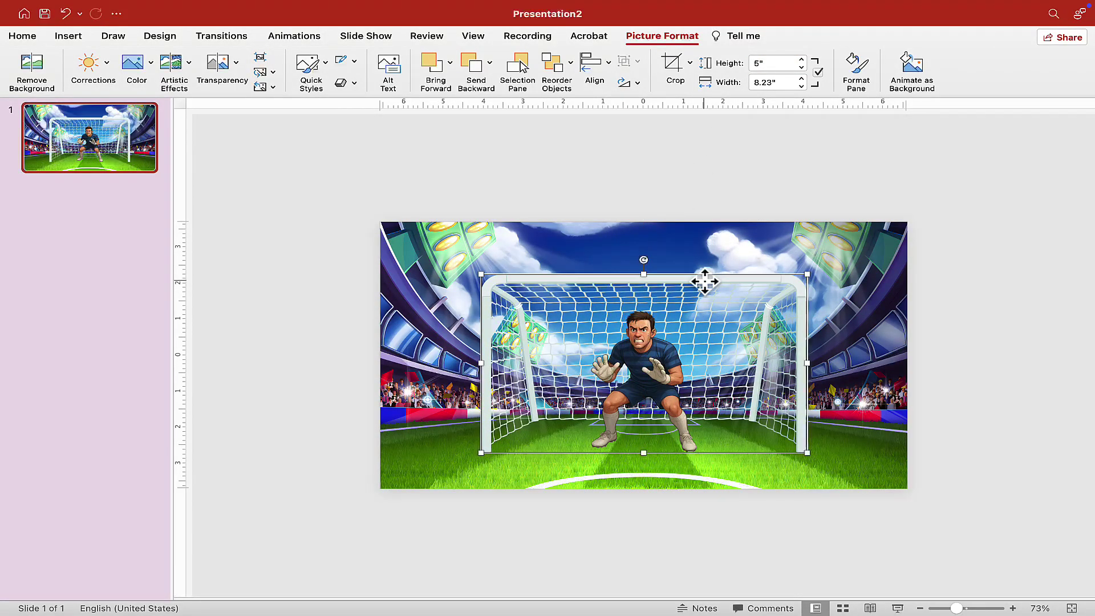
left_click(602, 57)
left_click(639, 117)
left_click(981, 245)
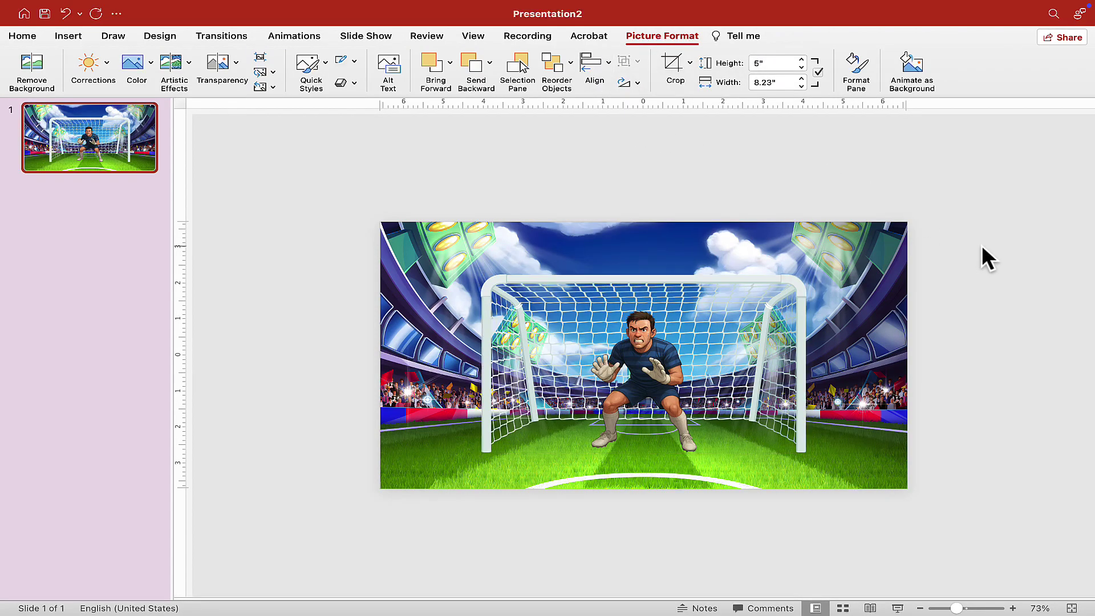
left_click(645, 350)
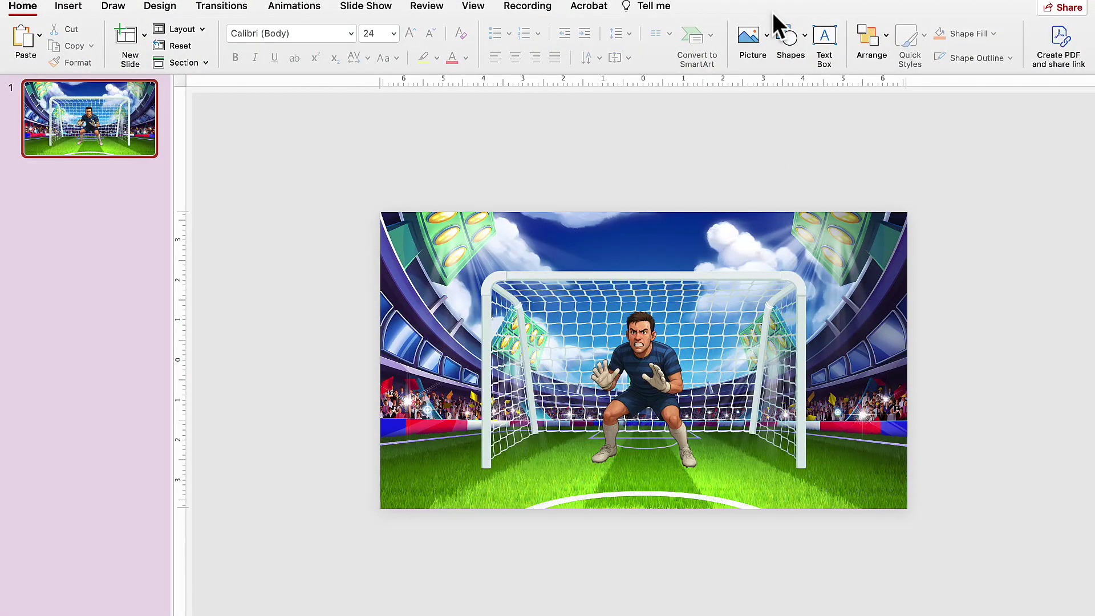
- Insert Soccer Ball.png from file onto the slide
left_click(764, 34)
left_click(785, 82)
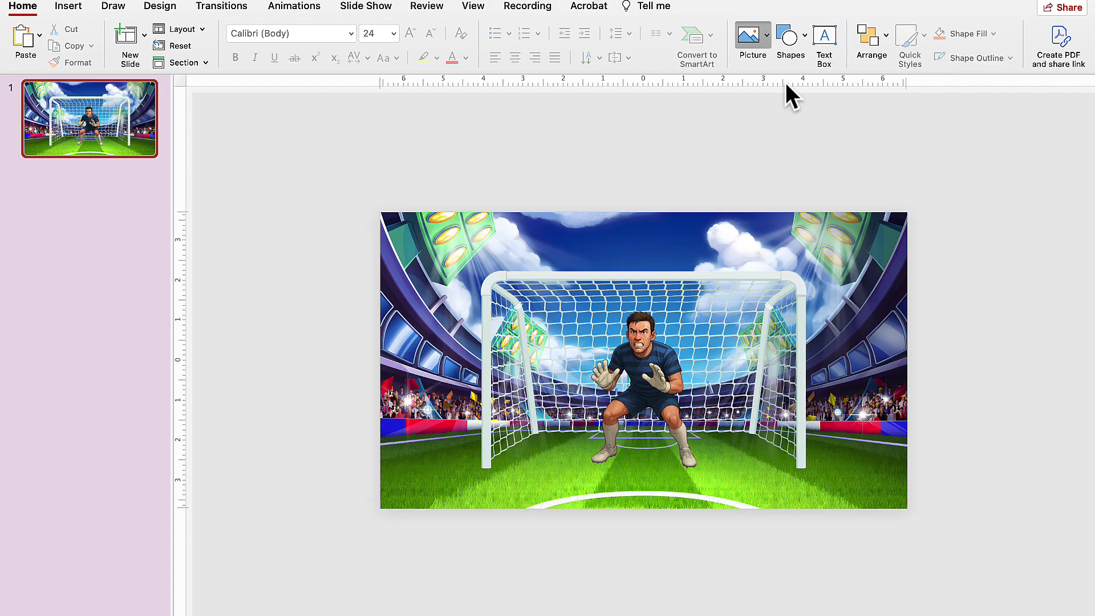
scroll(589, 264, "down", 10)
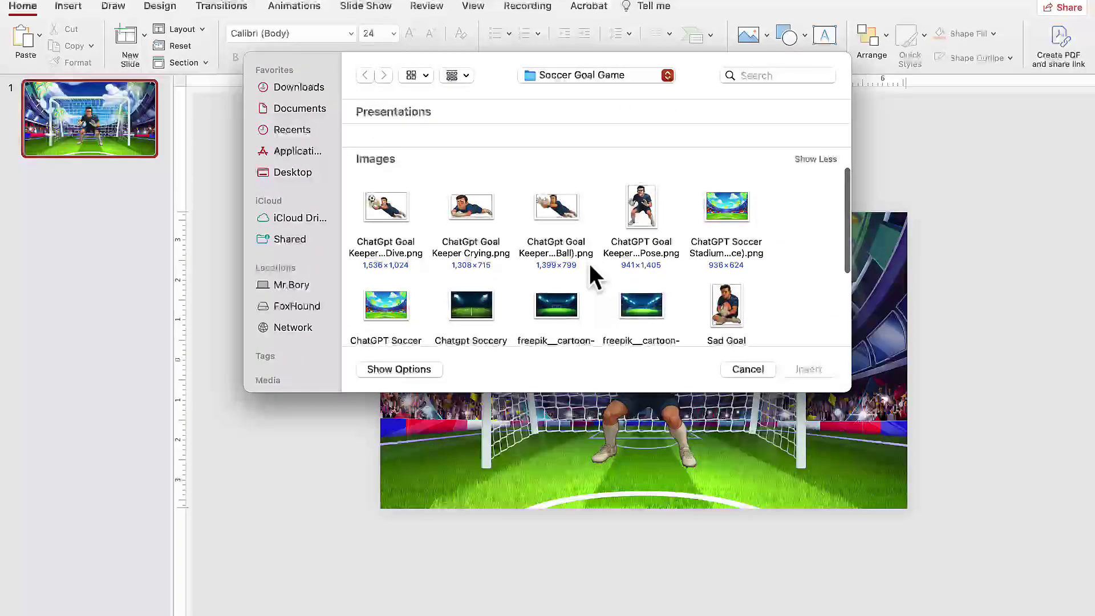
left_click(487, 245)
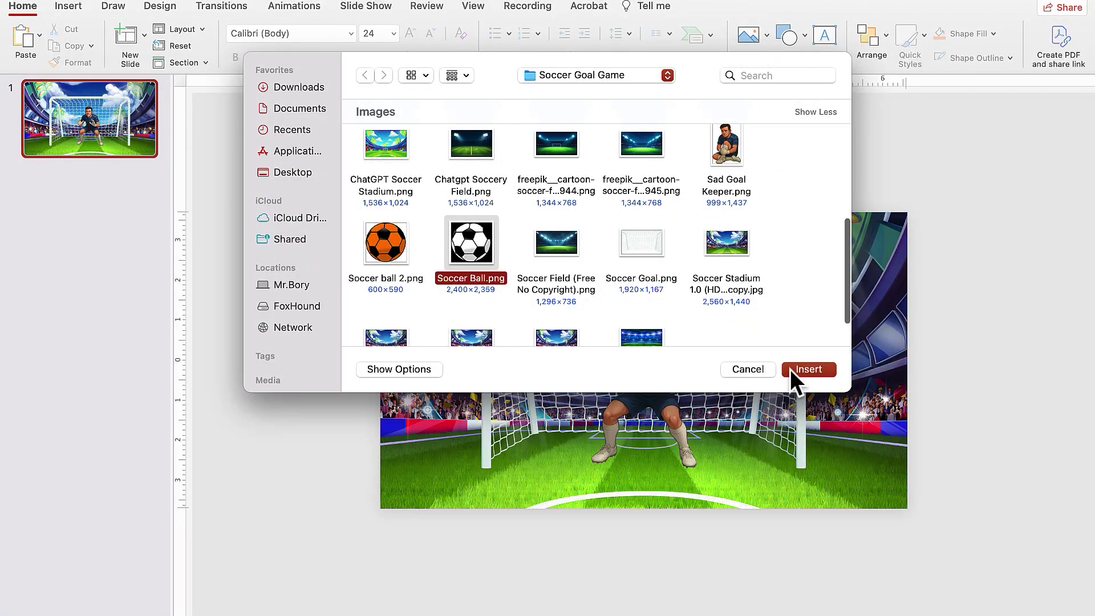
left_click(806, 371)
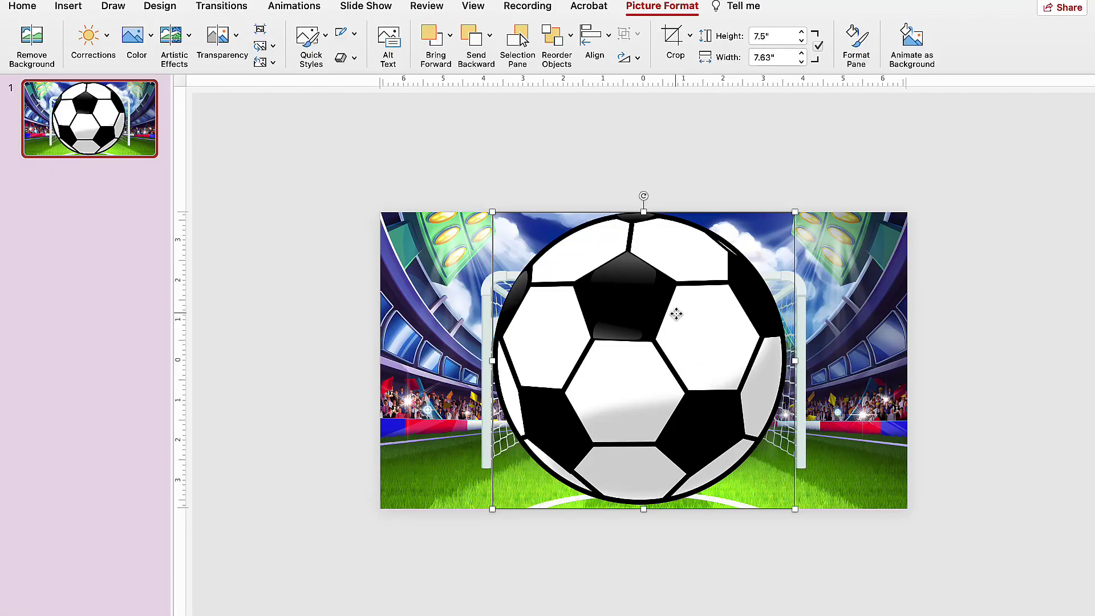
- Set the ball's height to 1 inch and centre it at the bottom of the slide
left_click(755, 37)
type("2")
key("Return")
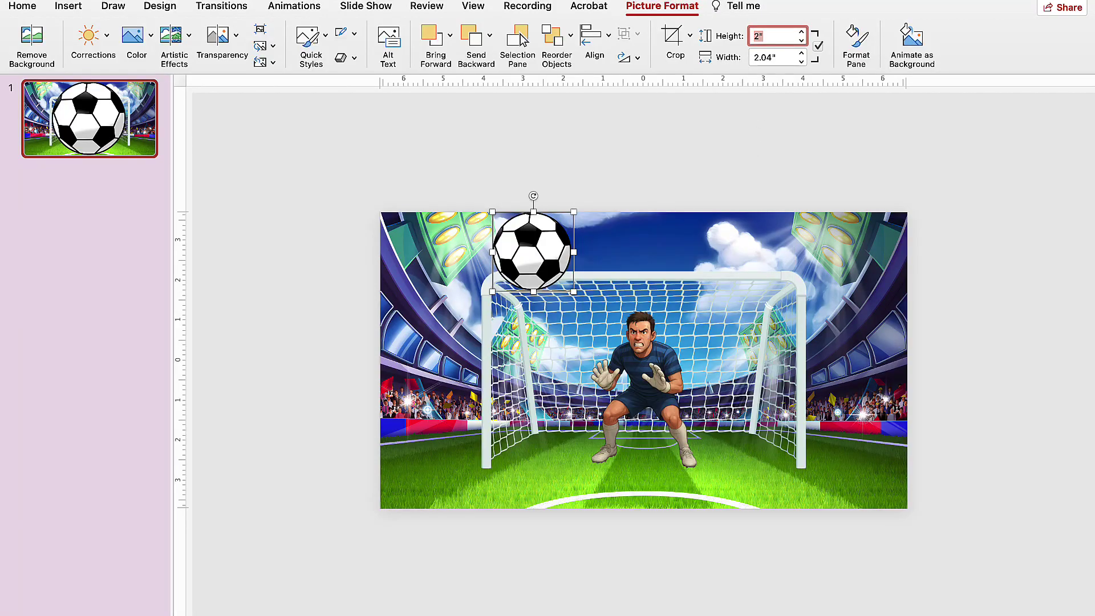
type("1")
key("Return")
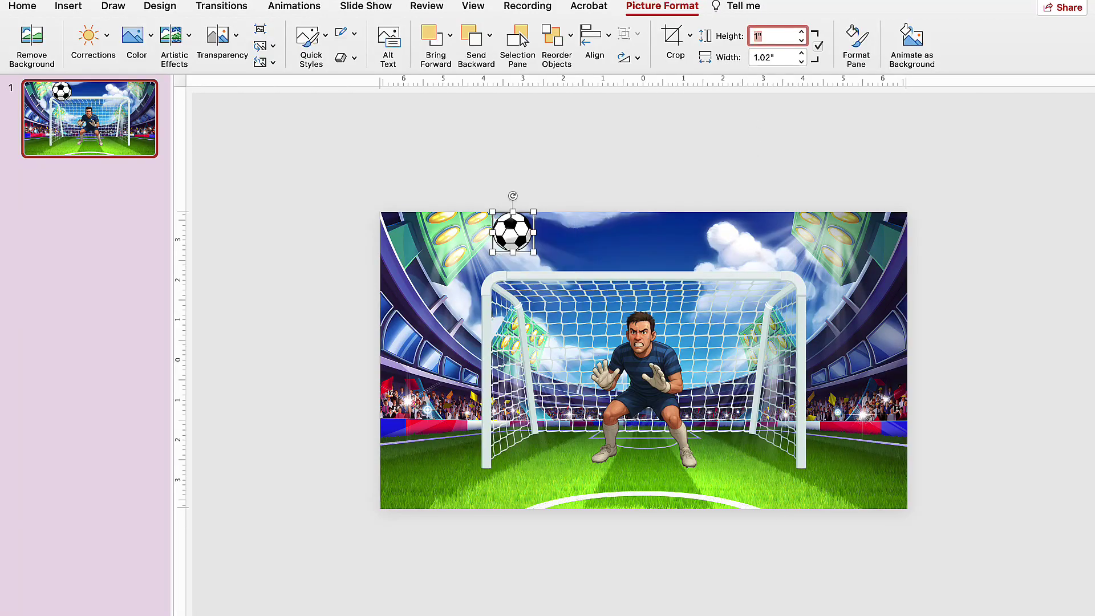
left_click_drag(513, 232, 638, 481)
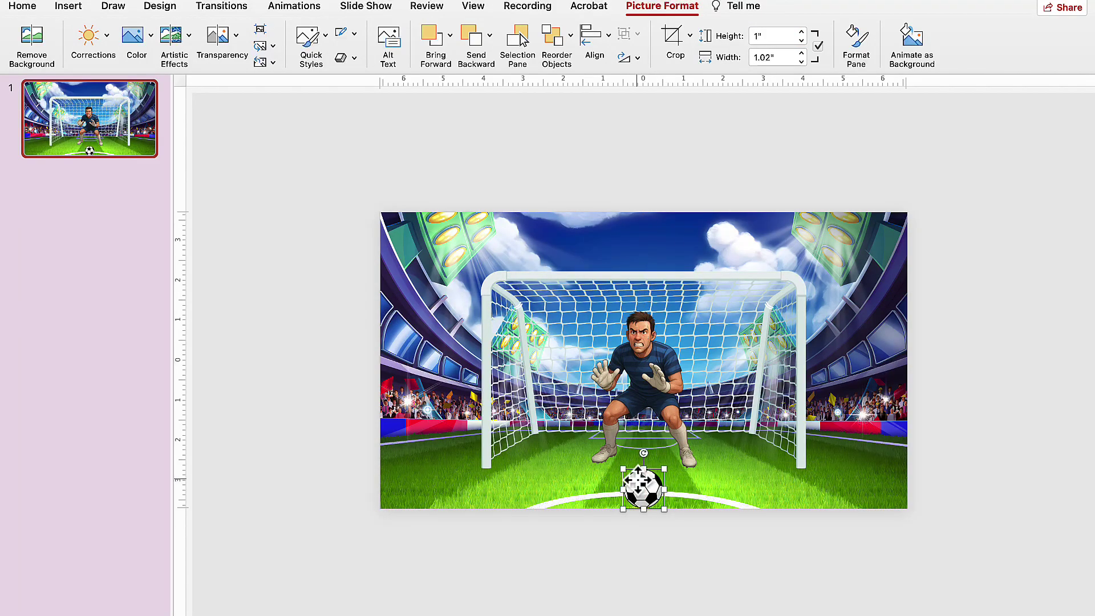
left_click(606, 34)
left_click(648, 92)
left_click(988, 357)
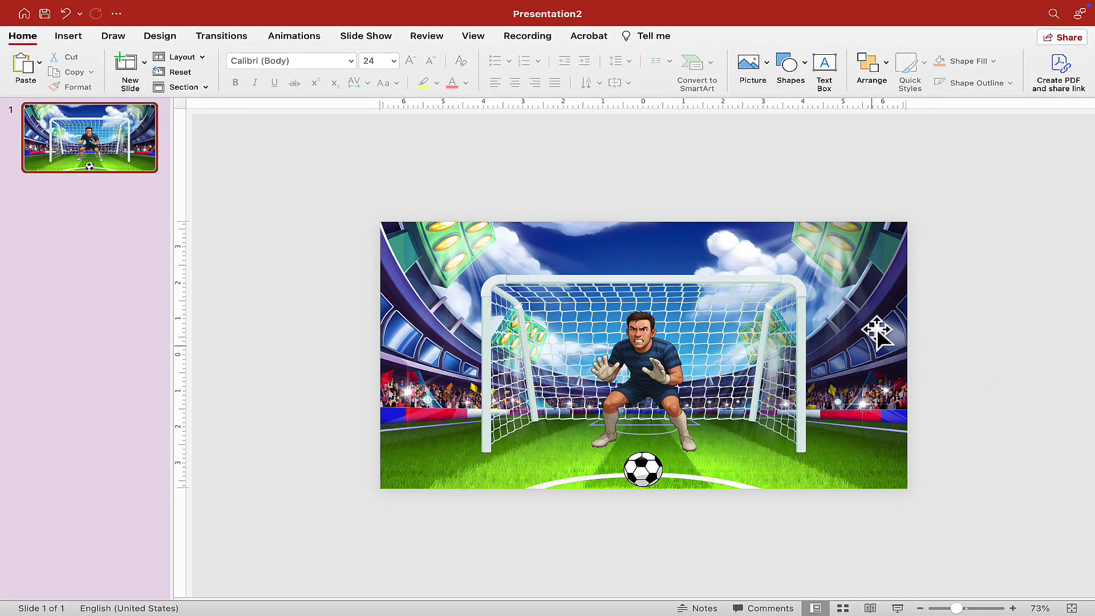
- Draw a rounded rectangle over the ball, make it 1 inch tall, and centre it horizontally
left_click(802, 62)
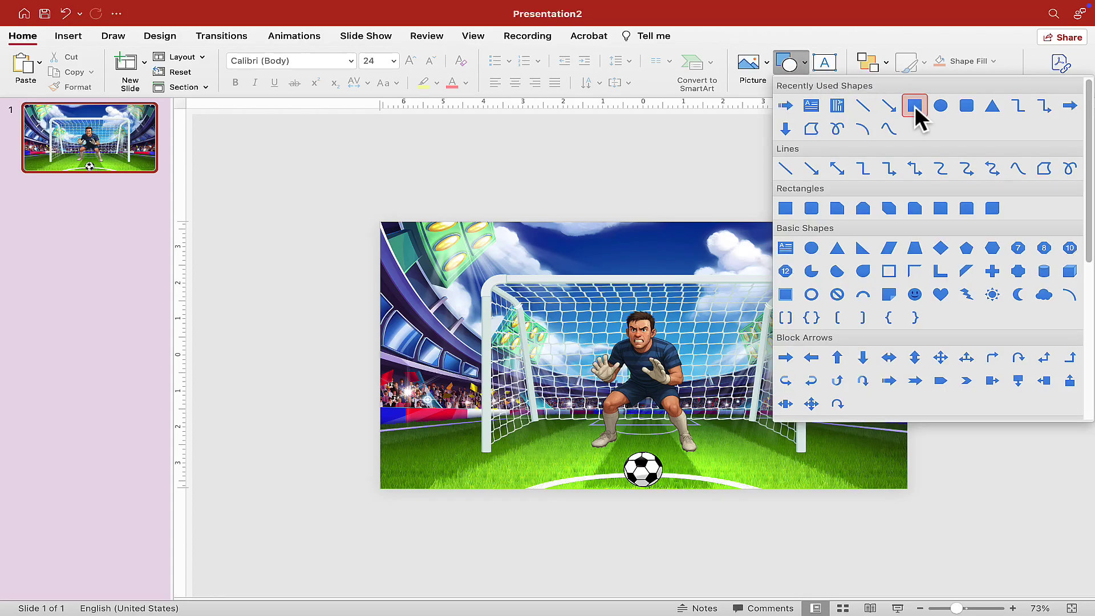
left_click(963, 104)
left_click_drag(577, 451, 711, 483)
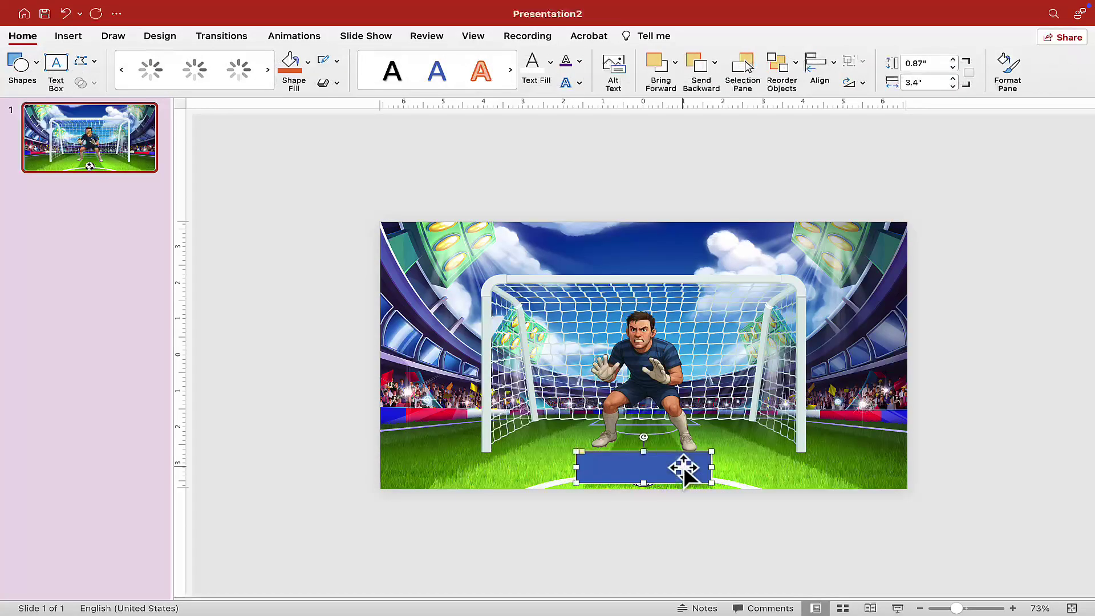
left_click(955, 57)
left_click(955, 57)
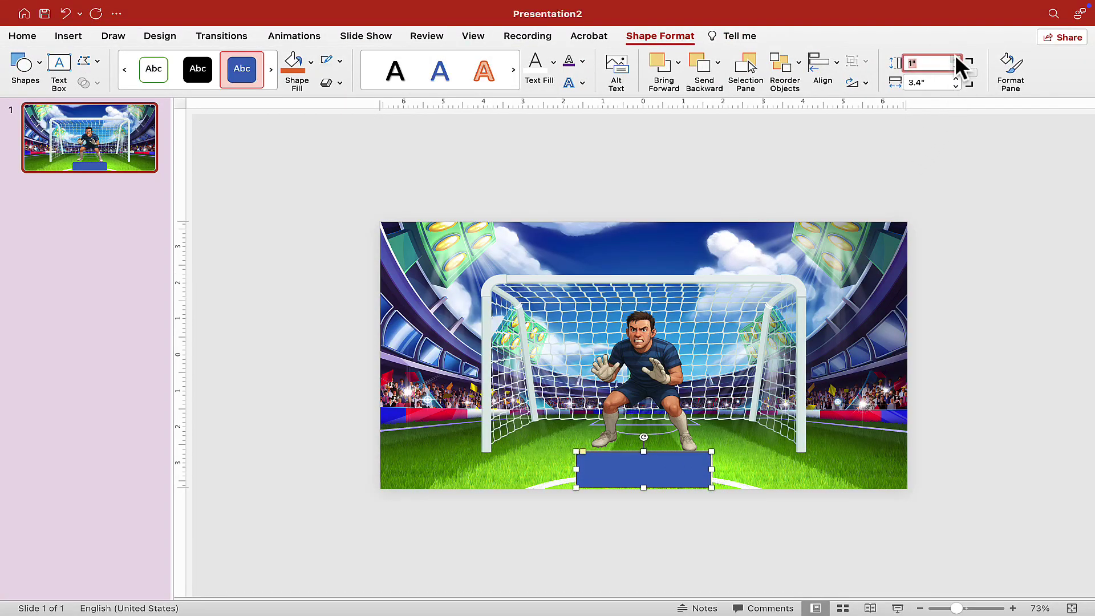
left_click_drag(658, 472, 657, 469)
left_click(830, 63)
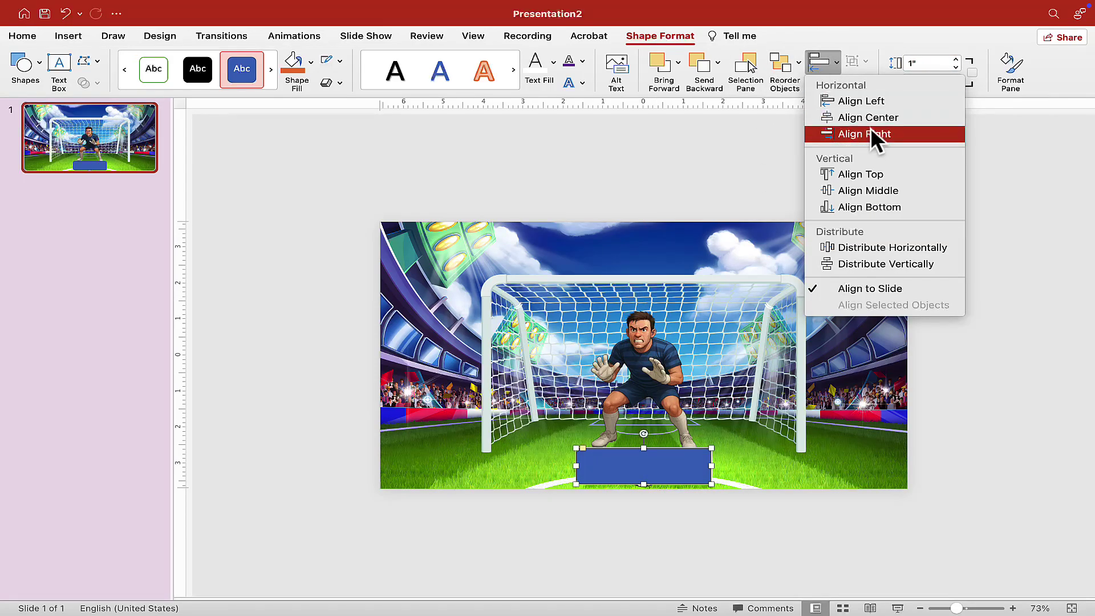
left_click(874, 116)
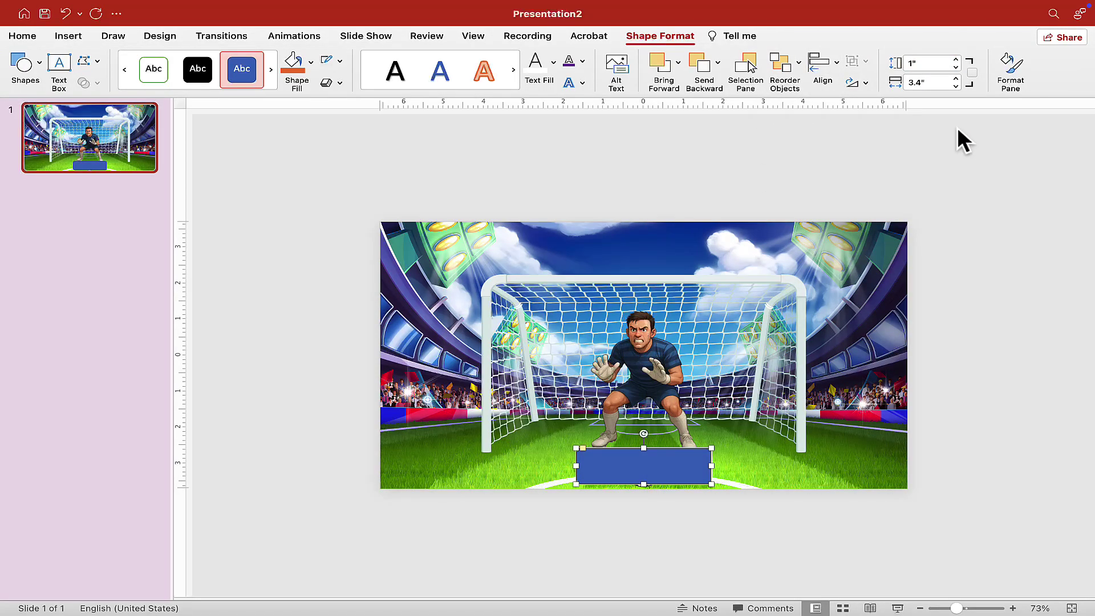
left_click(953, 159)
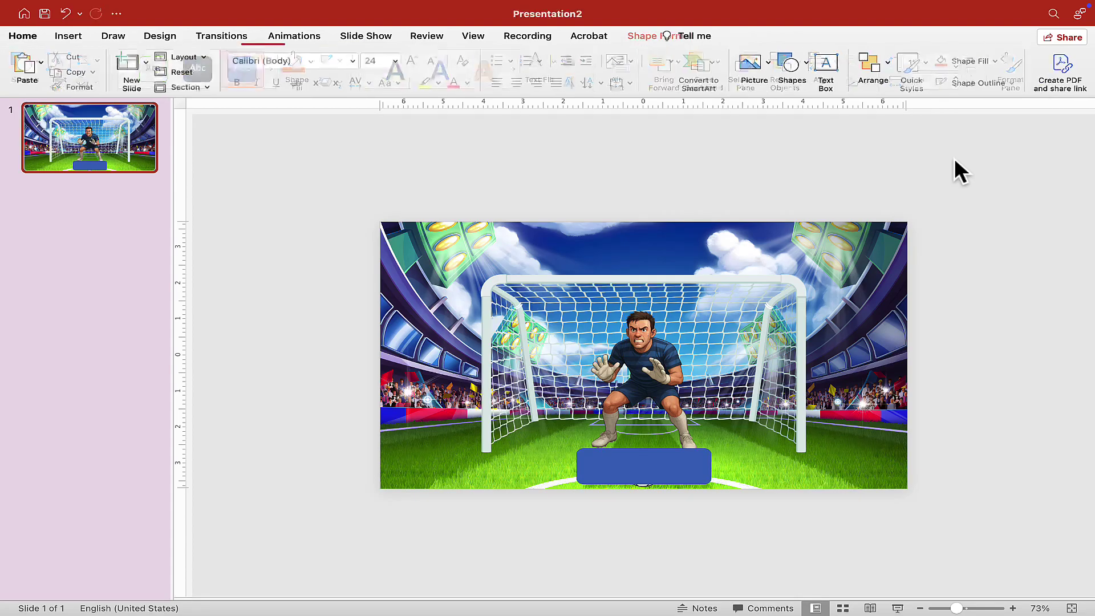
- Remove the blue rectangle's outline
left_click(672, 464)
left_click(339, 59)
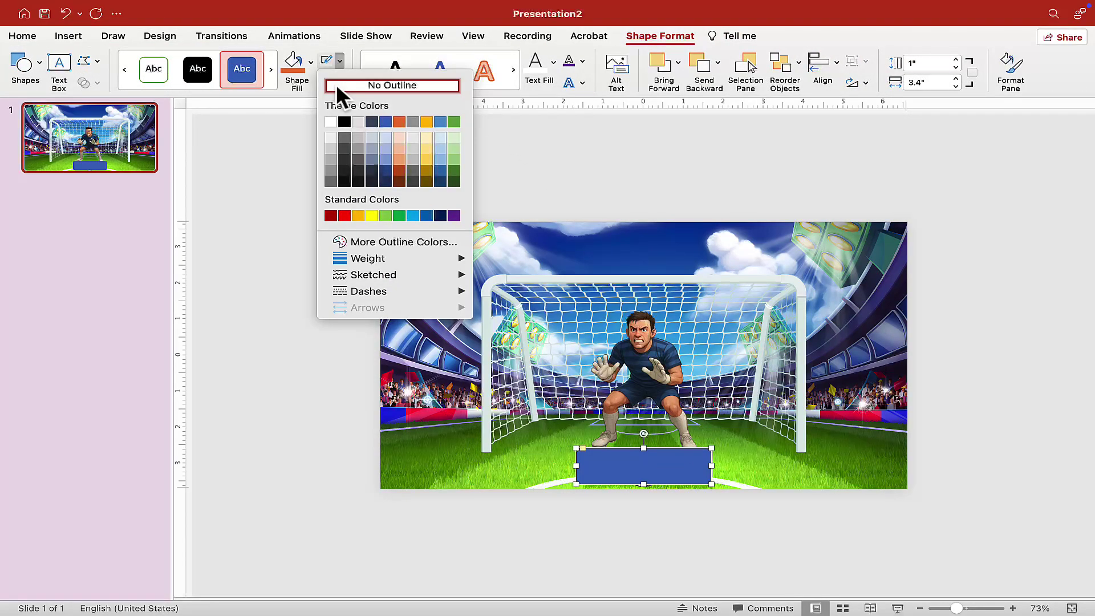
left_click(337, 85)
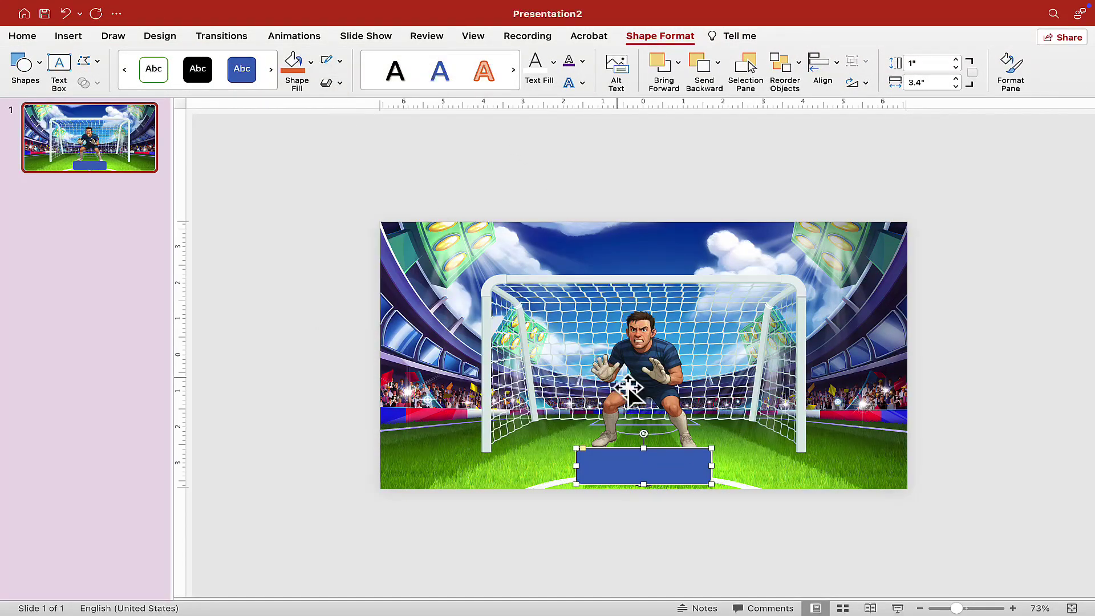
left_click(634, 468)
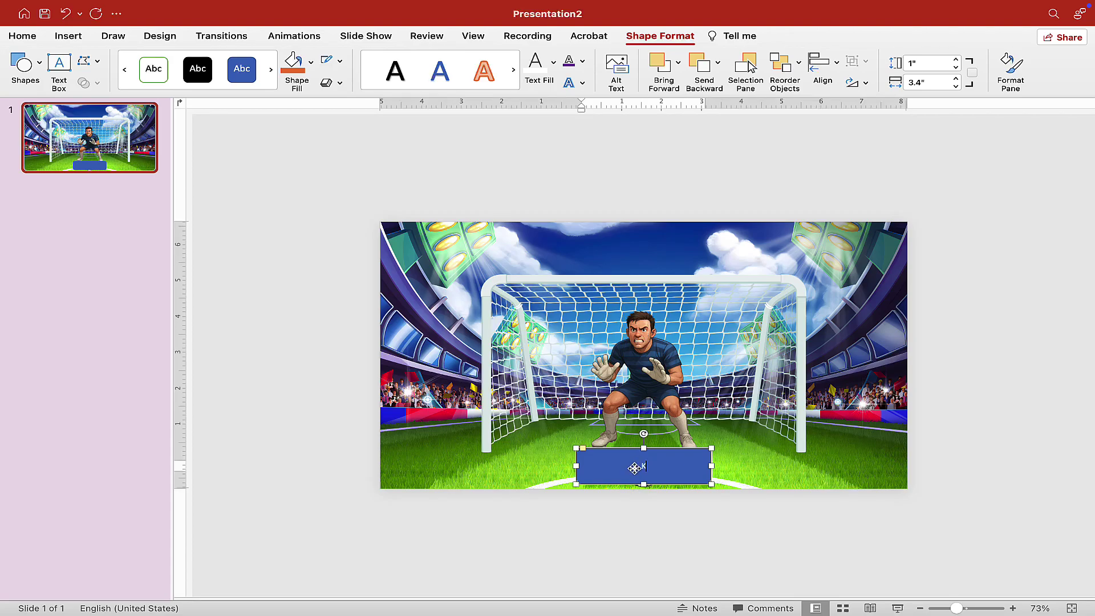
- Label the box 'KICK CENTER' in 40 pt Sharkartoon font
type("KICK CENTER")
left_click(685, 531)
left_click(690, 476)
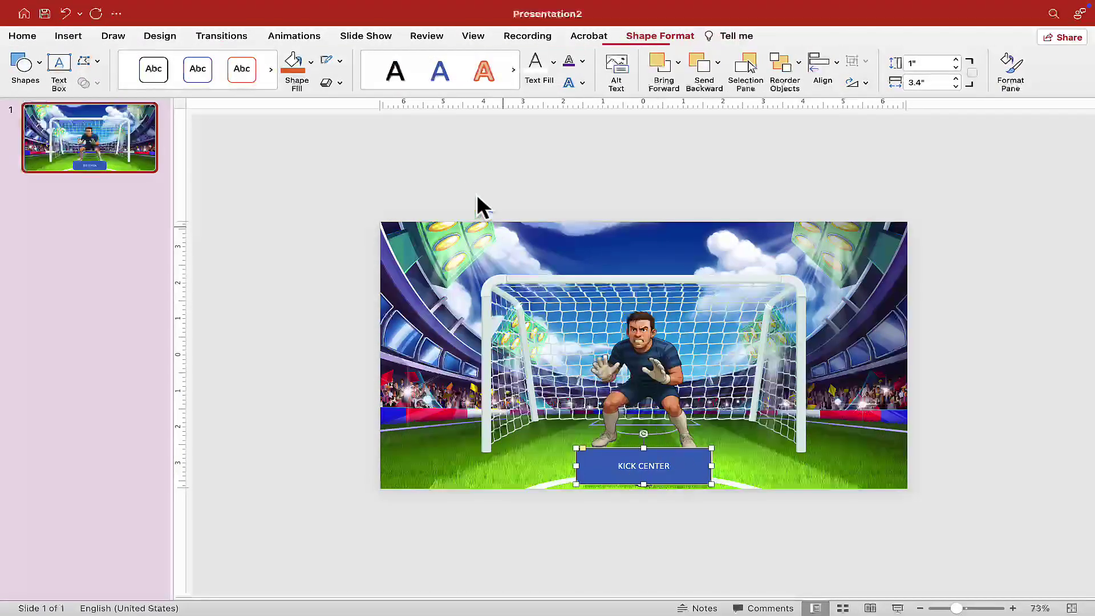
left_click(22, 36)
left_click(412, 59)
left_click(412, 60)
left_click(412, 60)
left_click(412, 60)
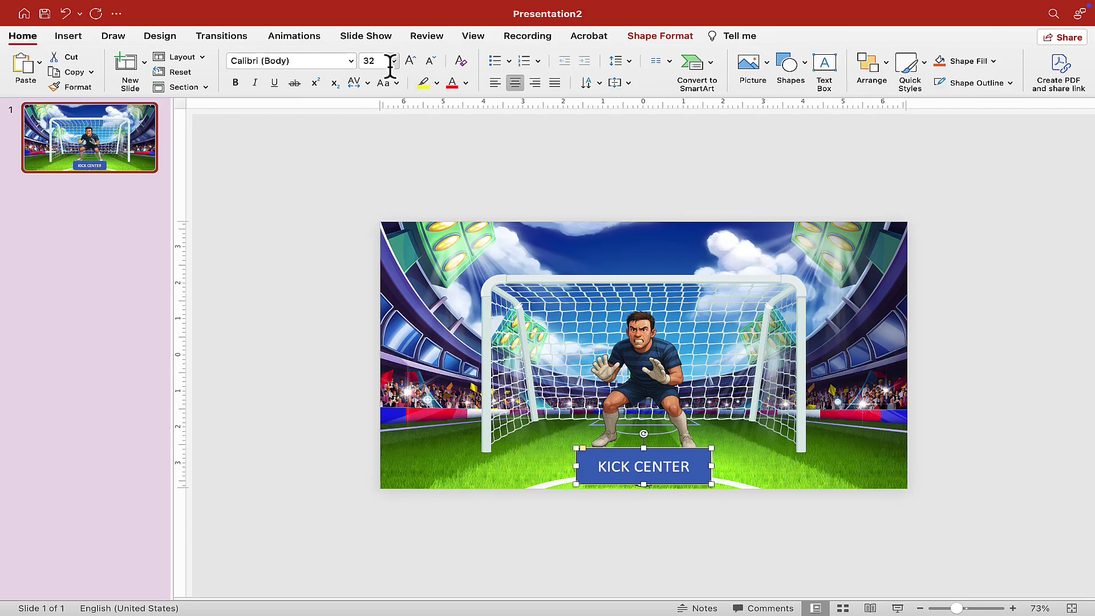
left_click(352, 60)
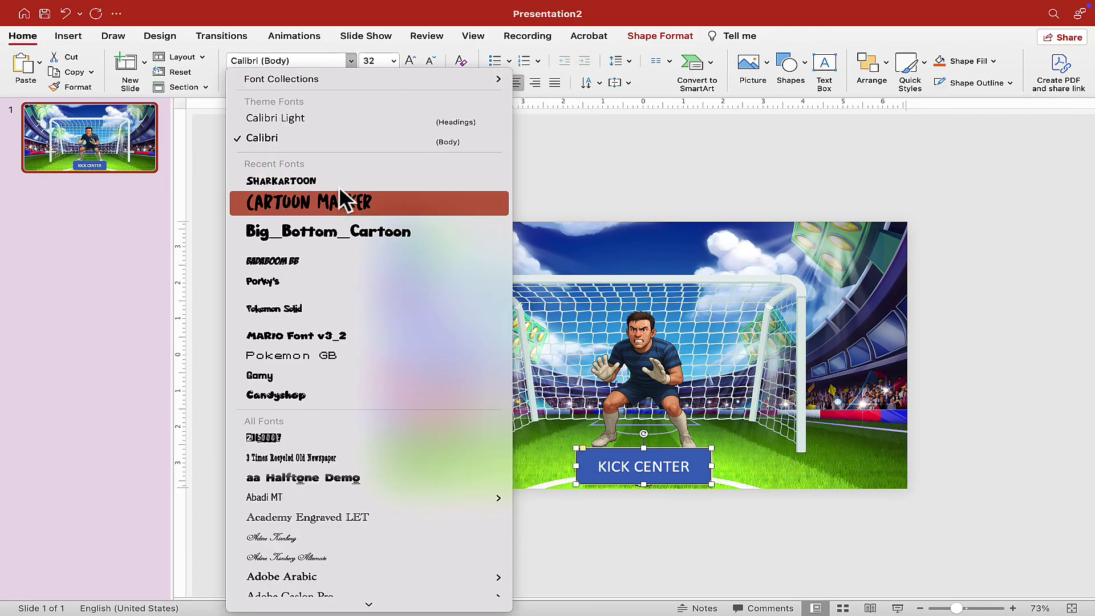
left_click(318, 181)
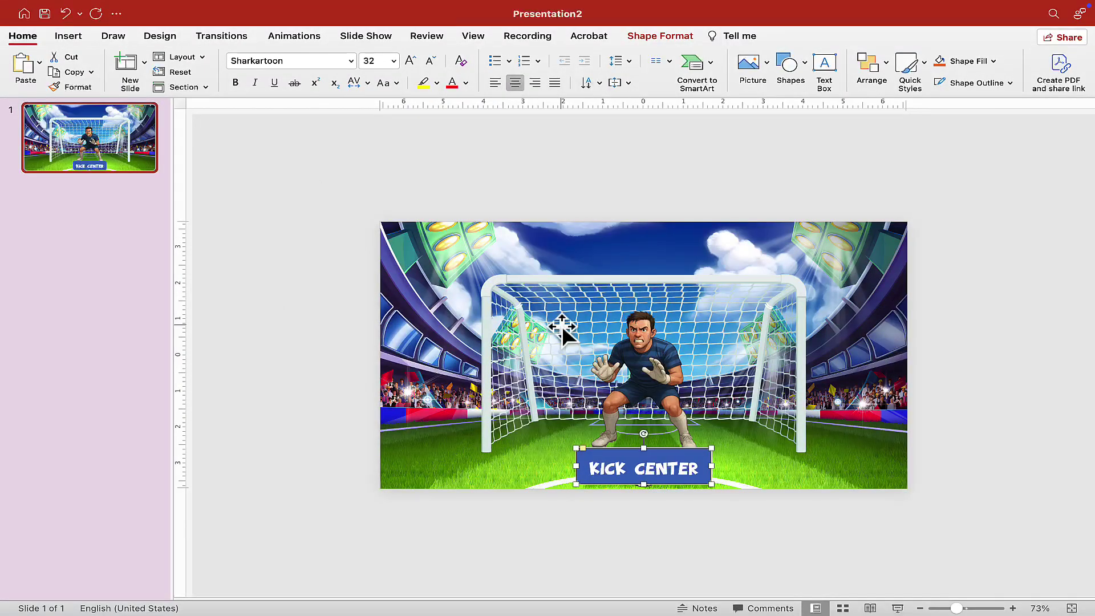
left_click(409, 59)
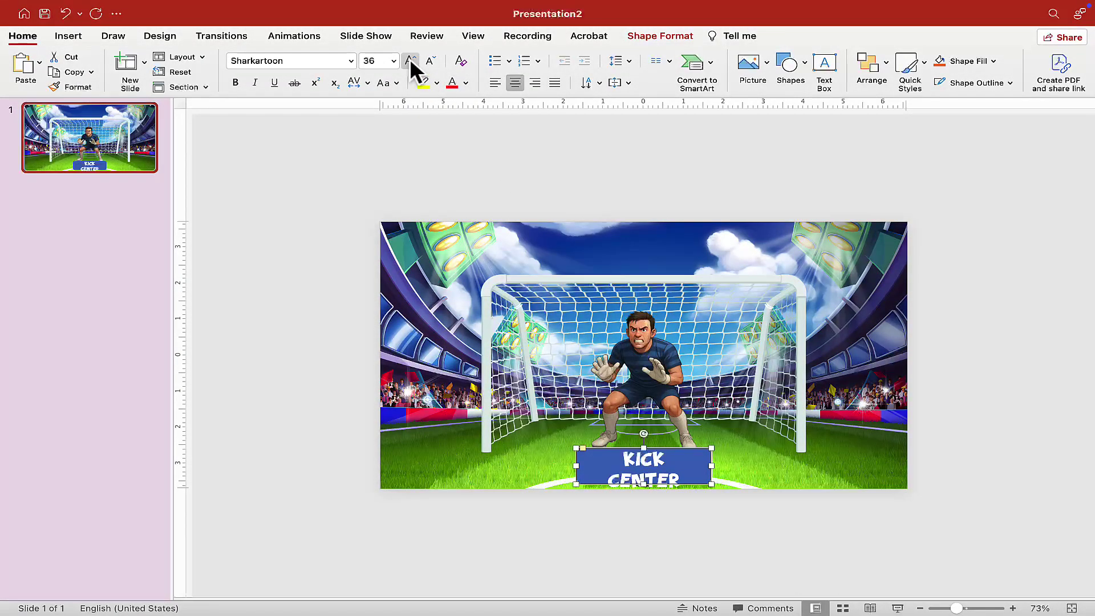
left_click(409, 59)
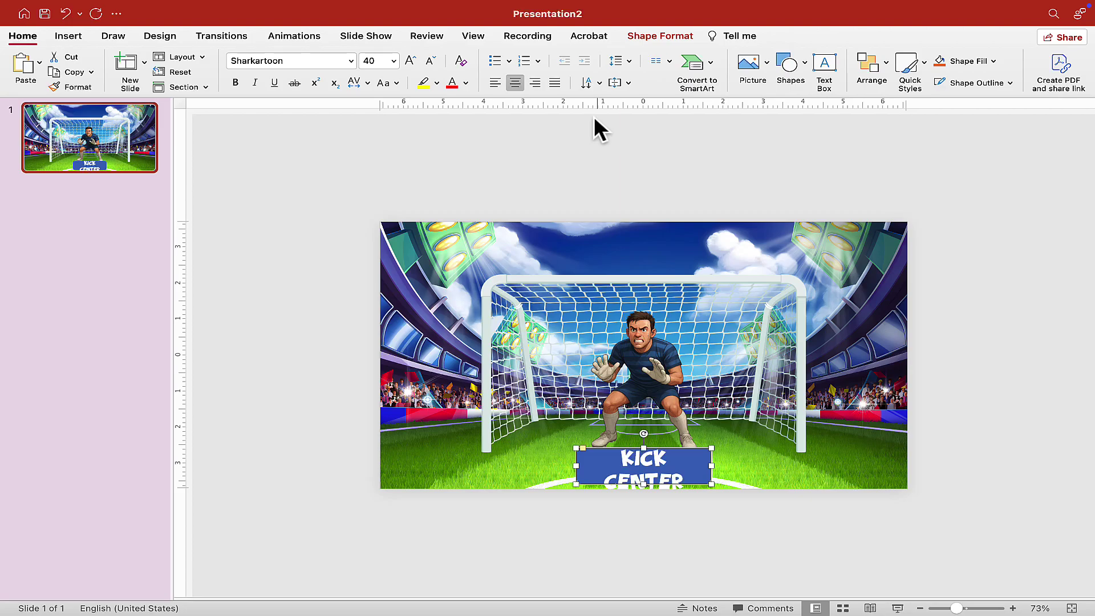
- Widen the KICK CENTER box to 4 inches and centre it horizontally on the slide
left_click(658, 36)
left_click(955, 78)
left_click(956, 78)
left_click(956, 79)
left_click(956, 78)
left_click(956, 78)
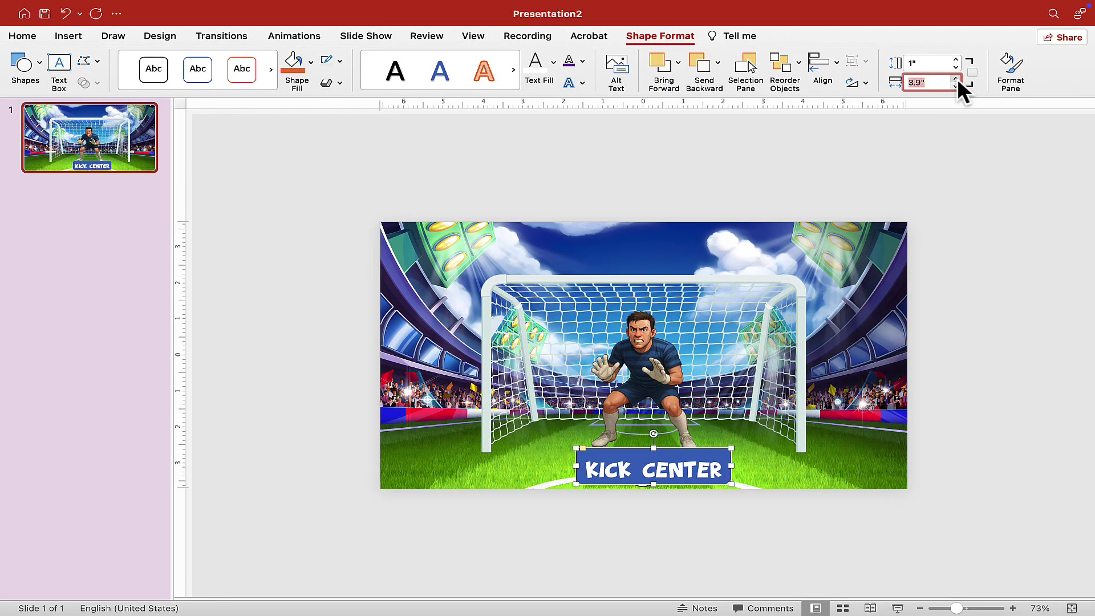
left_click(956, 78)
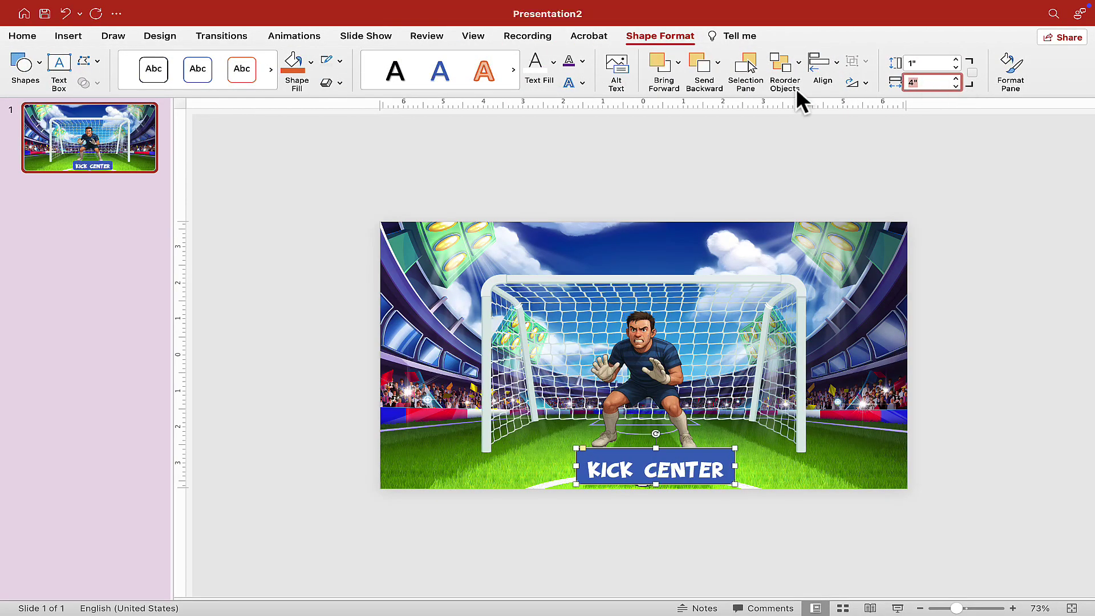
left_click(835, 63)
left_click(854, 114)
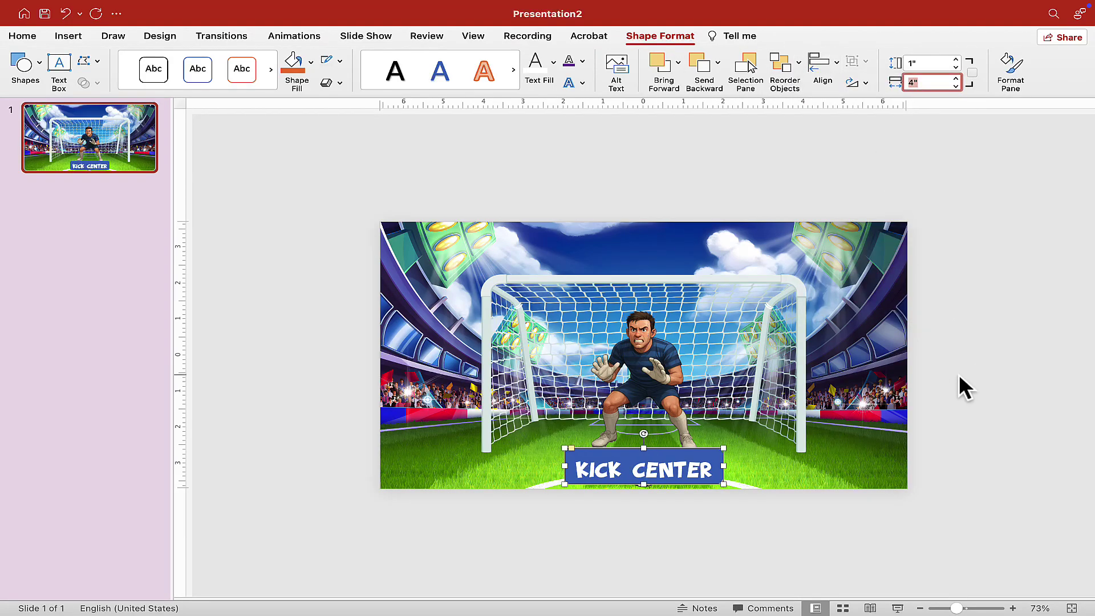